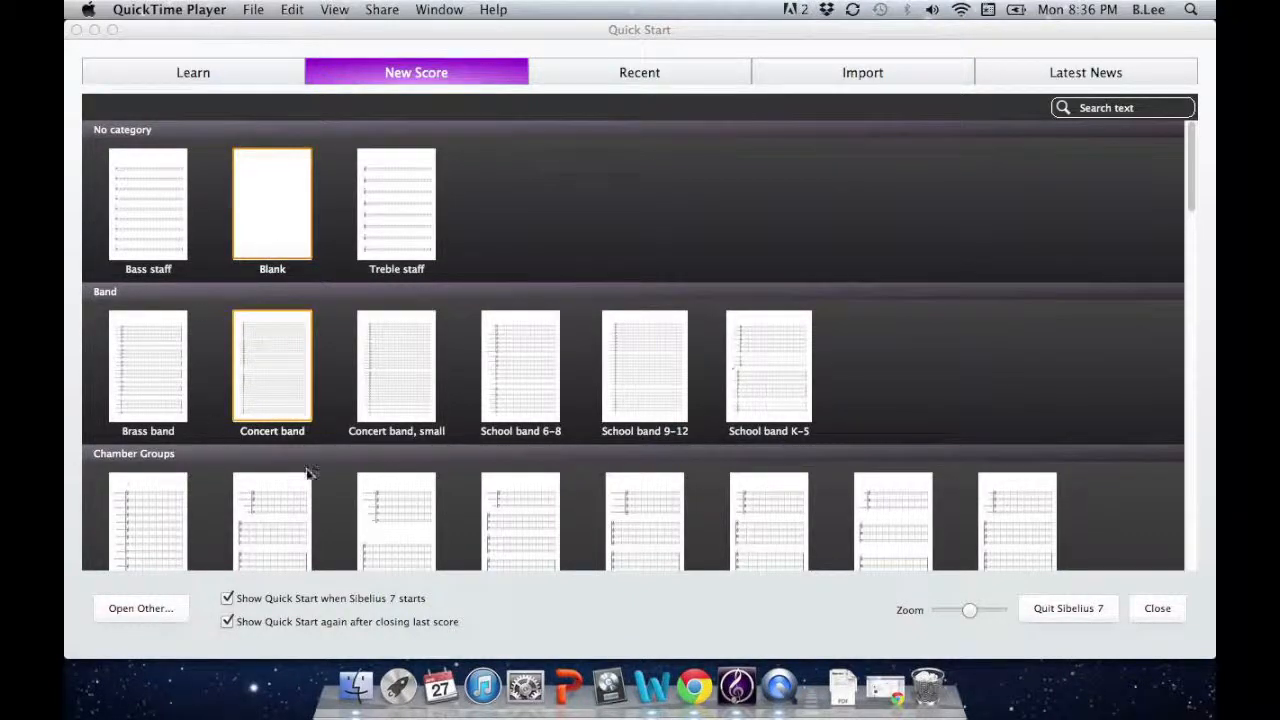
# Start a new score from the Blank template and open its instrument setup.
pyautogui.click(278, 246)
pyautogui.doubleClick(278, 246)
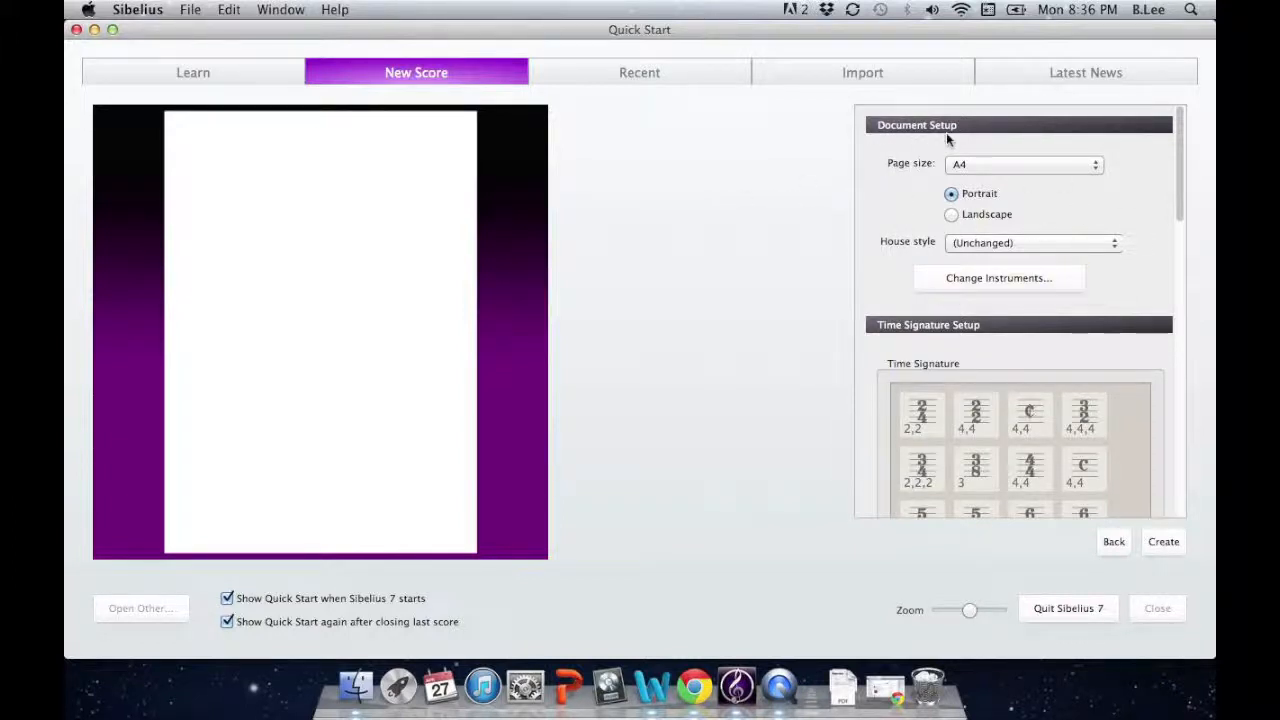
pyautogui.click(956, 284)
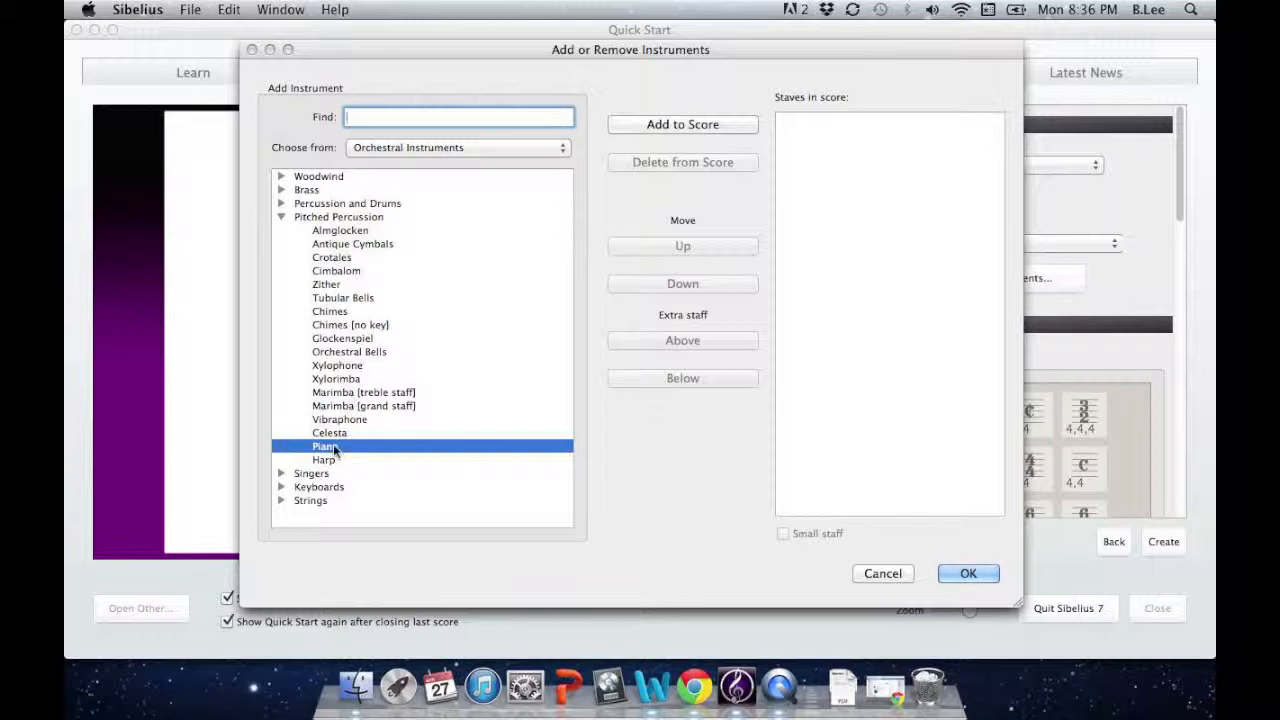
# Add a Piano to the score and delete both of its staves from the list.
pyautogui.click(694, 123)
pyautogui.click(808, 121)
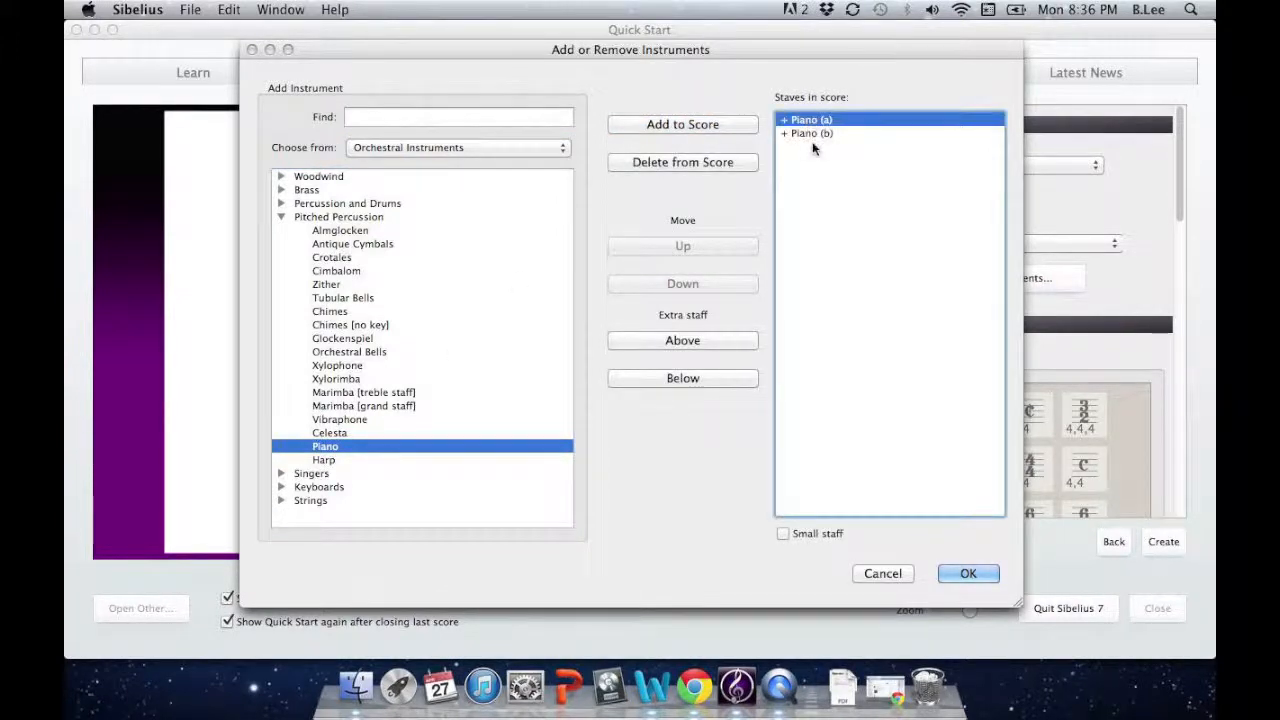
pyautogui.click(693, 164)
pyautogui.click(800, 120)
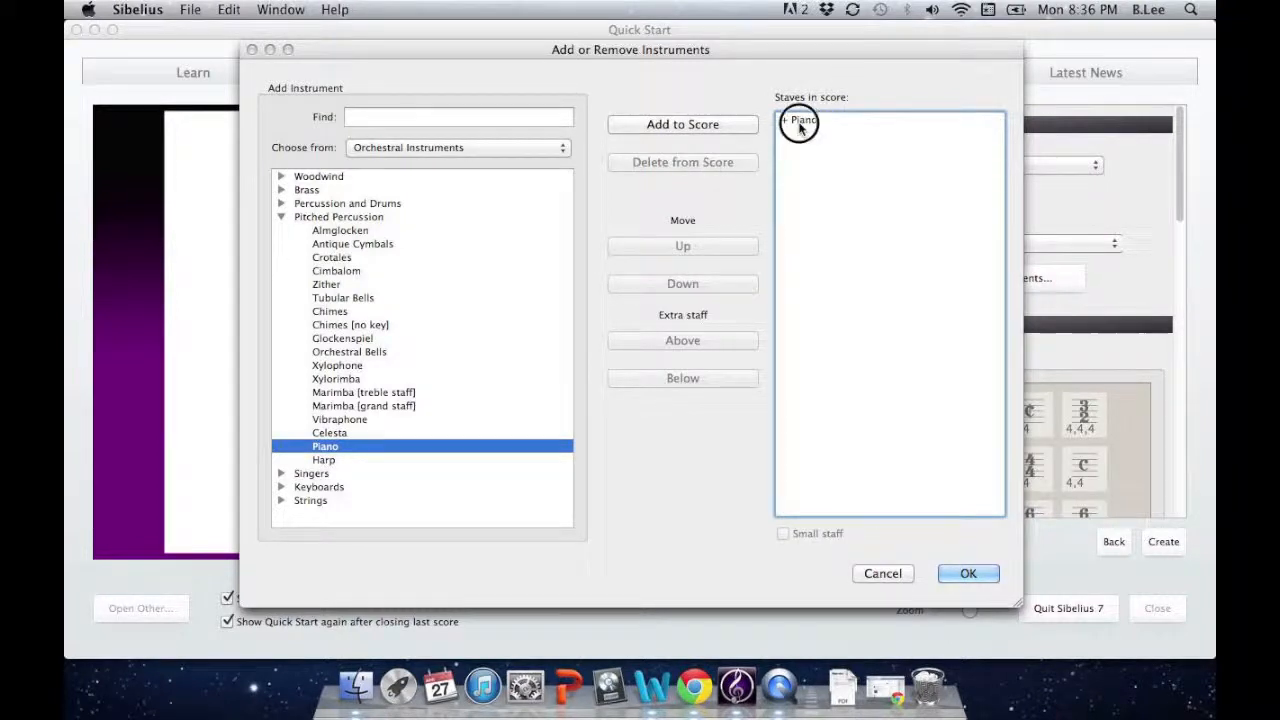
pyautogui.click(712, 163)
# Add the Piano from Pitched Percussion to the score and confirm the instrument list.
pyautogui.click(385, 443)
pyautogui.click(340, 446)
pyautogui.click(697, 126)
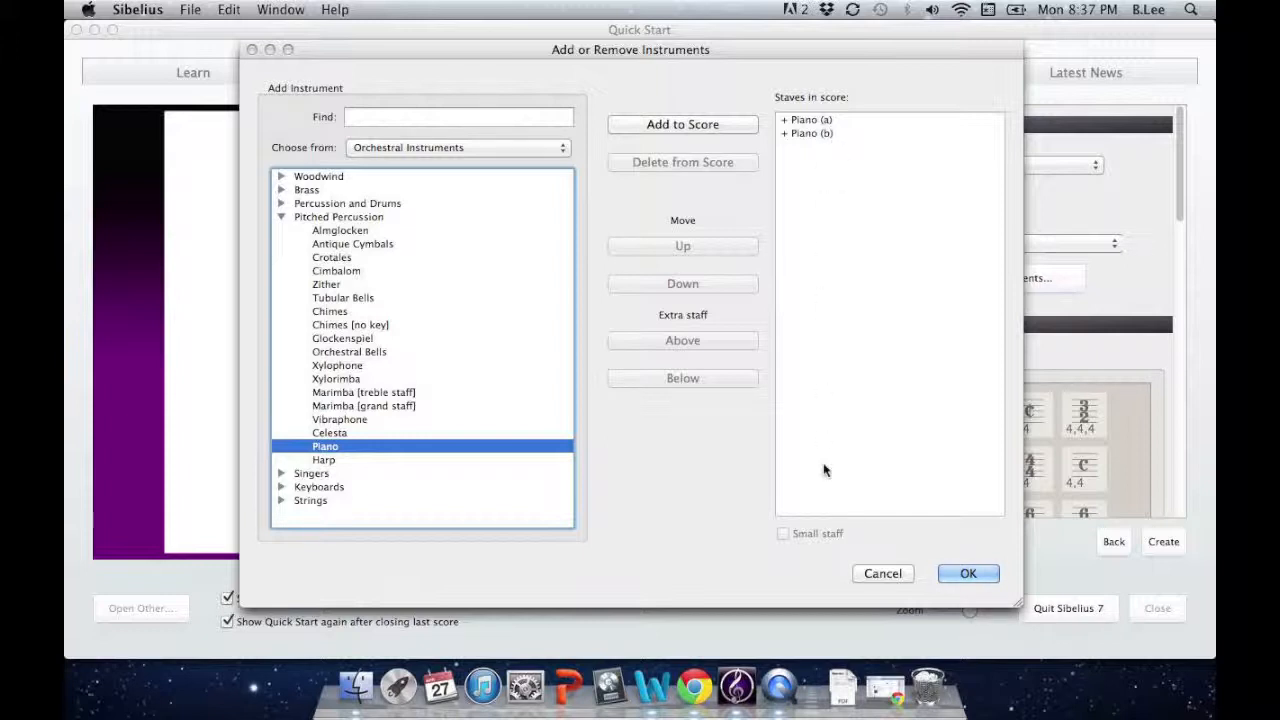
pyautogui.click(968, 575)
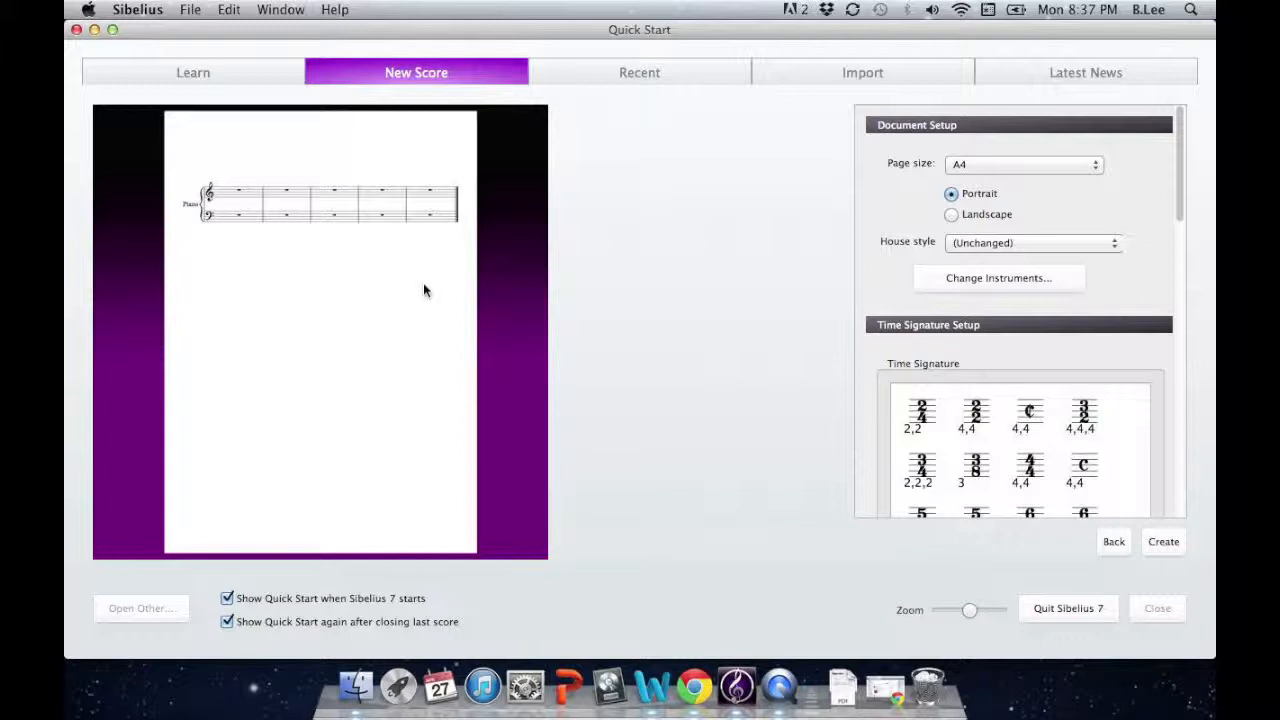
# Set the new score's time signature to 4/4.
pyautogui.scroll(-5, 875, 343)
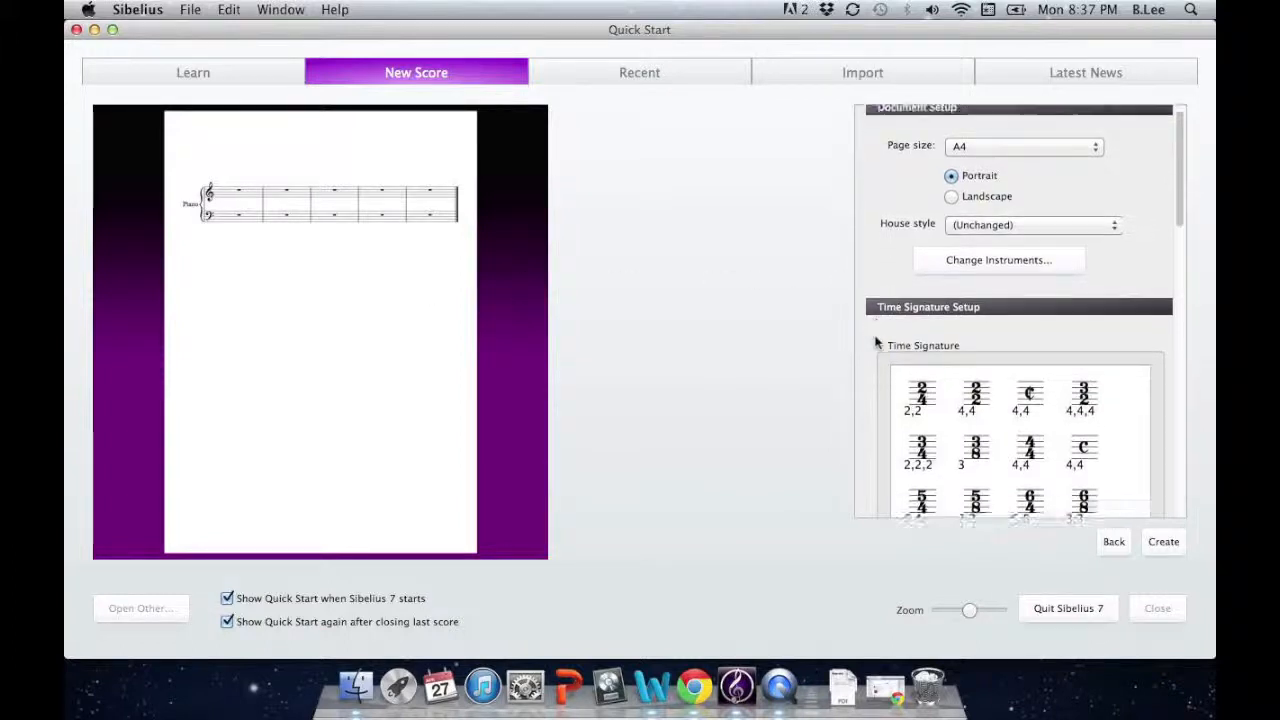
pyautogui.scroll(-5, 876, 343)
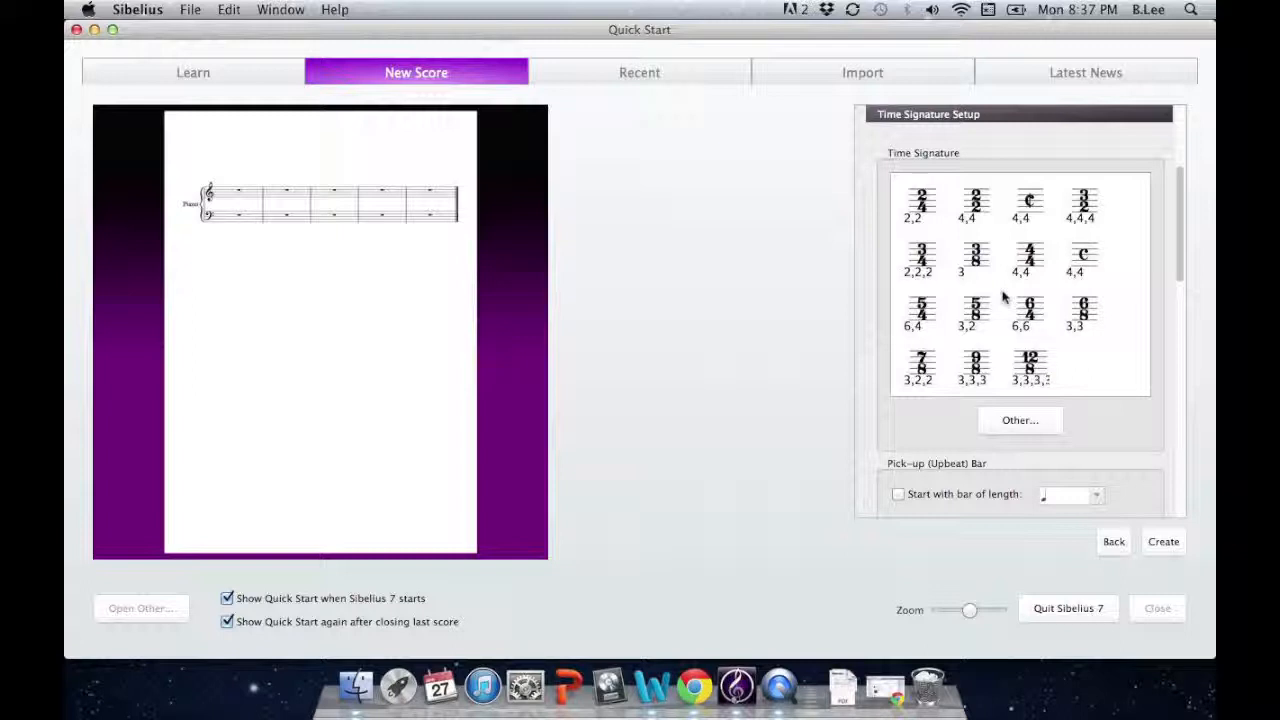
pyautogui.click(1032, 262)
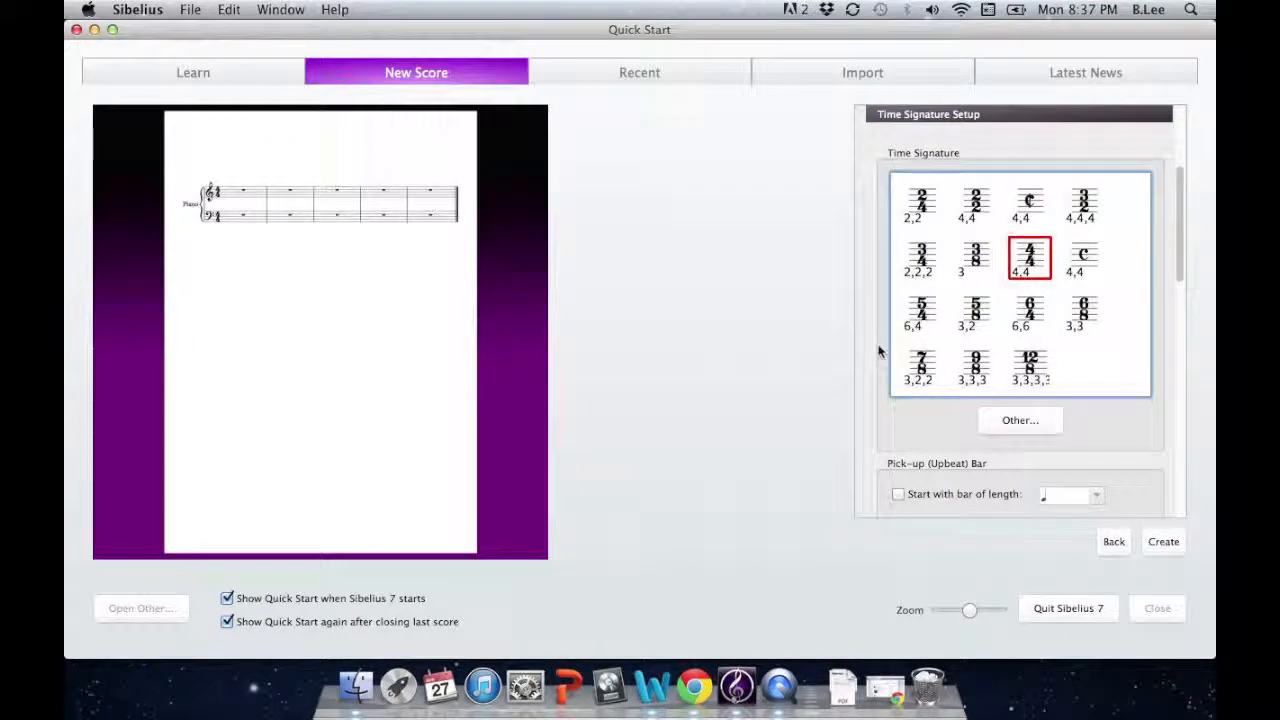
# Set the key signature to E minor from the minor sharp keys.
pyautogui.scroll(-5, 879, 350)
pyautogui.scroll(-4, 879, 350)
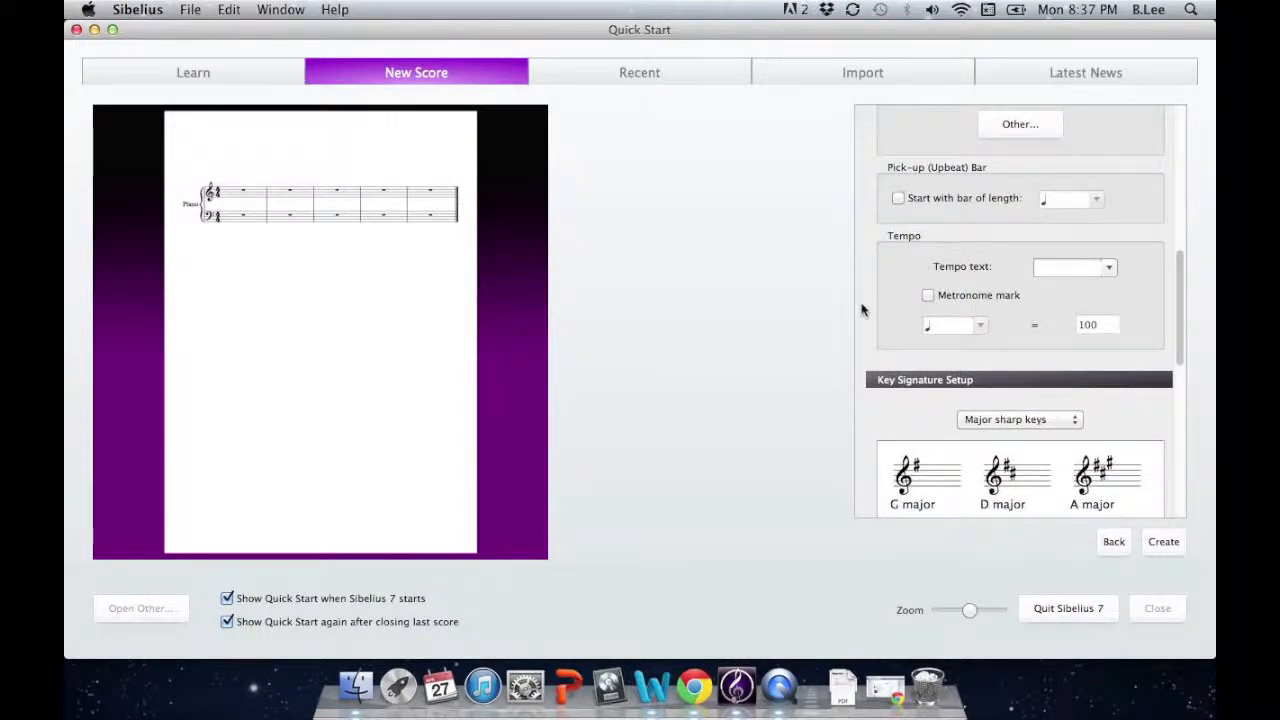
pyautogui.scroll(-6, 862, 310)
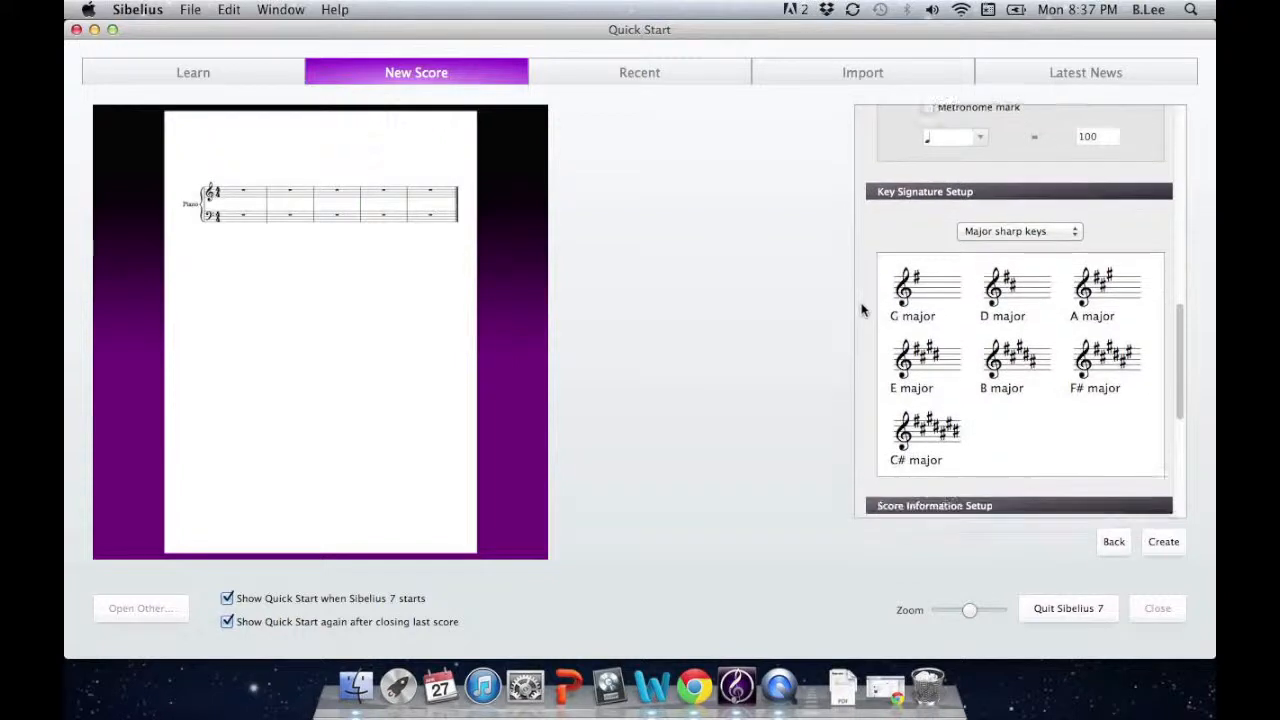
pyautogui.scroll(-2, 862, 310)
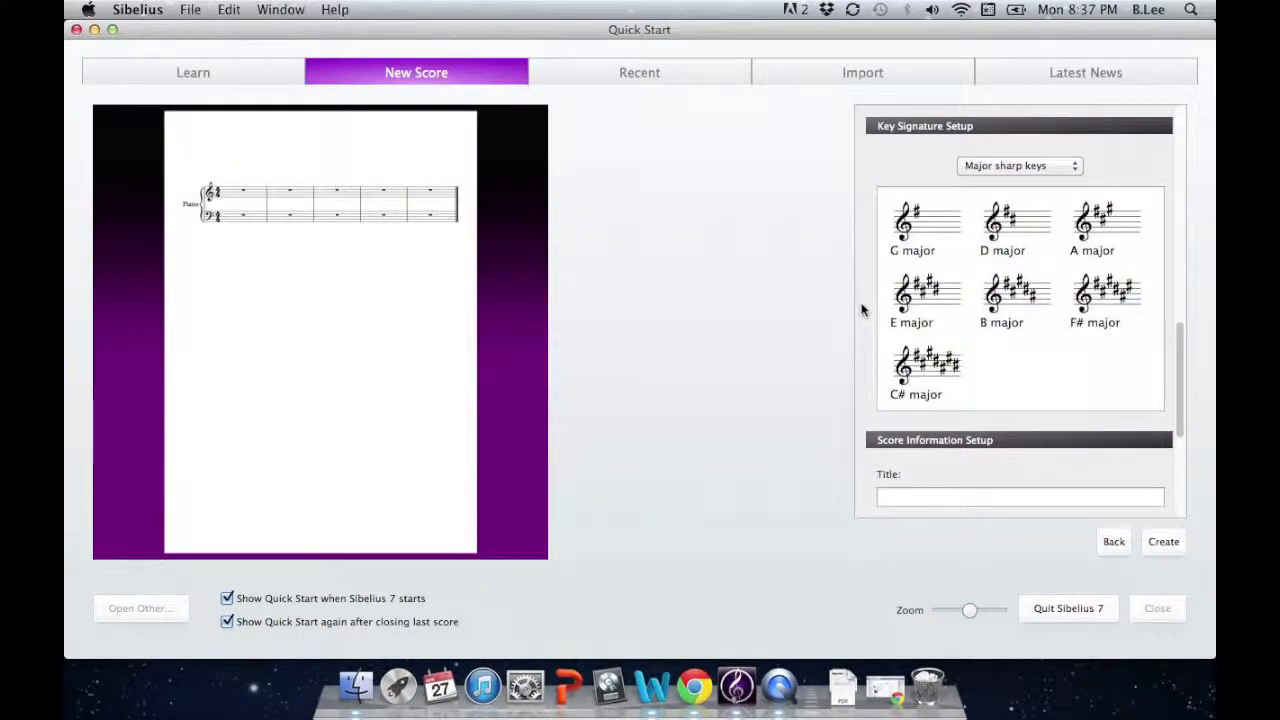
pyautogui.click(1061, 168)
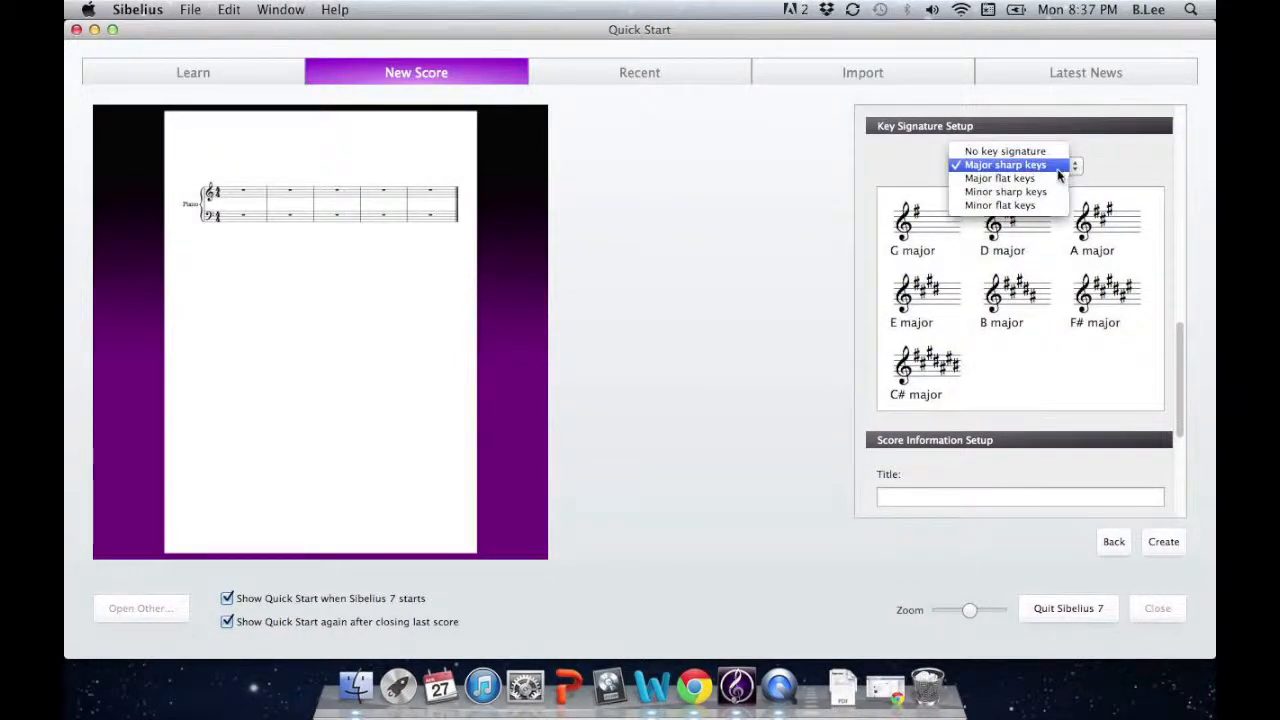
pyautogui.click(1032, 192)
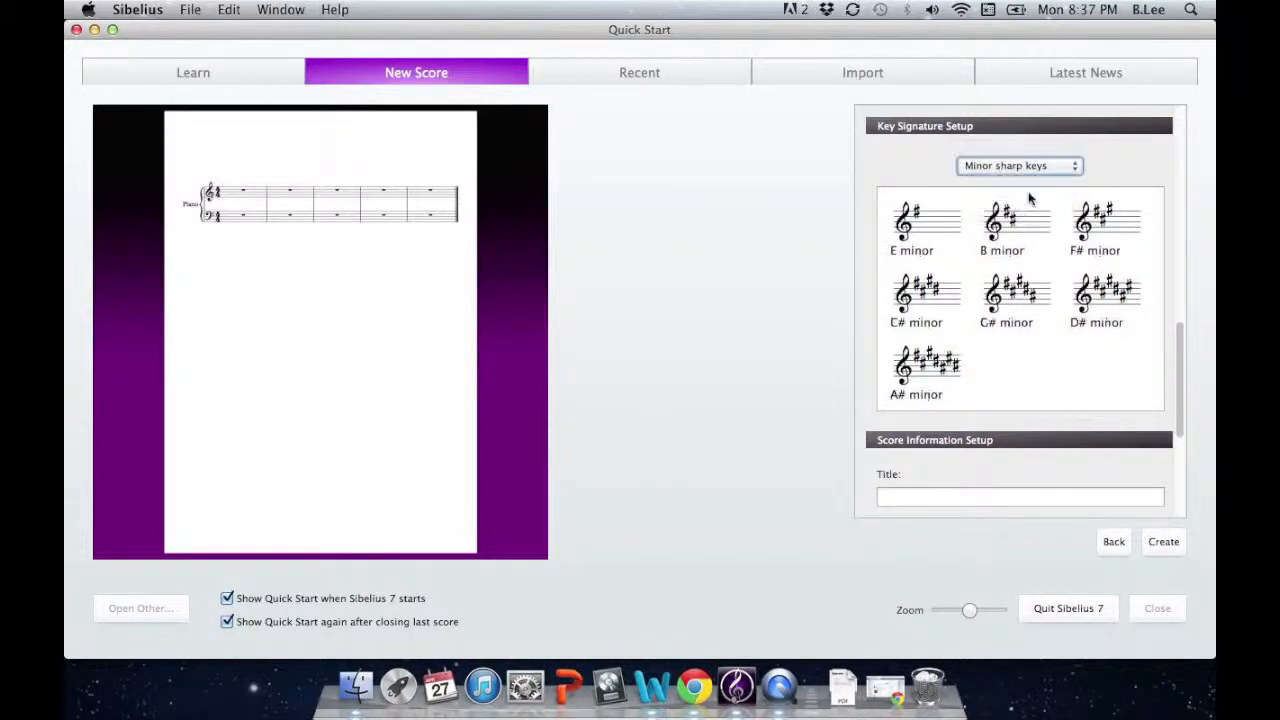
pyautogui.click(946, 234)
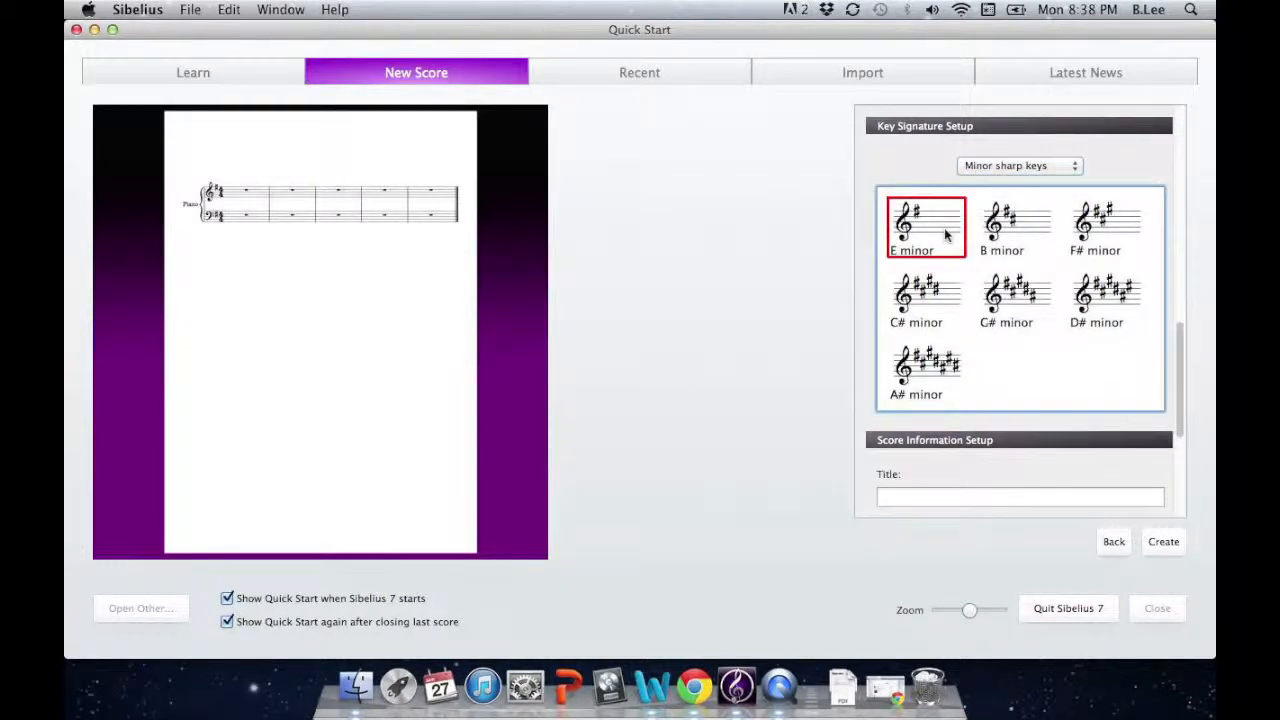
# Enter "Firstname Lastname" as the score title and create the score.
pyautogui.scroll(-5, 870, 300)
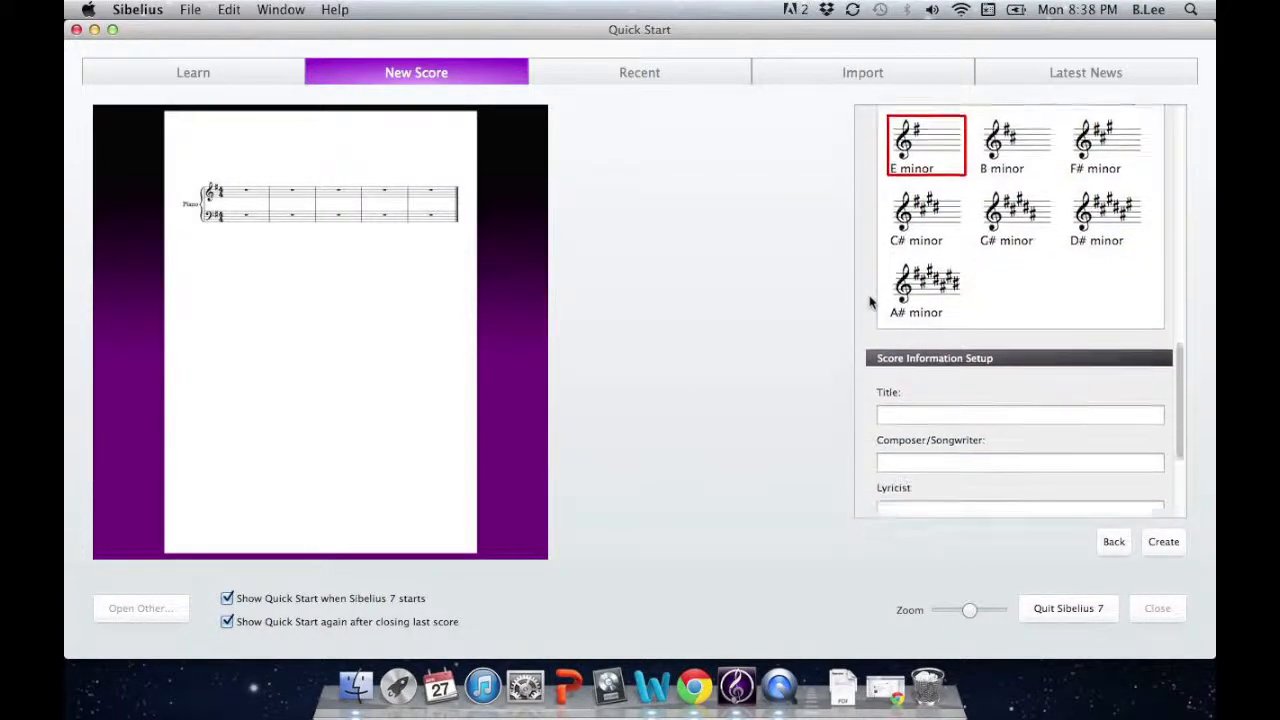
pyautogui.scroll(-3, 870, 302)
pyautogui.click(896, 277)
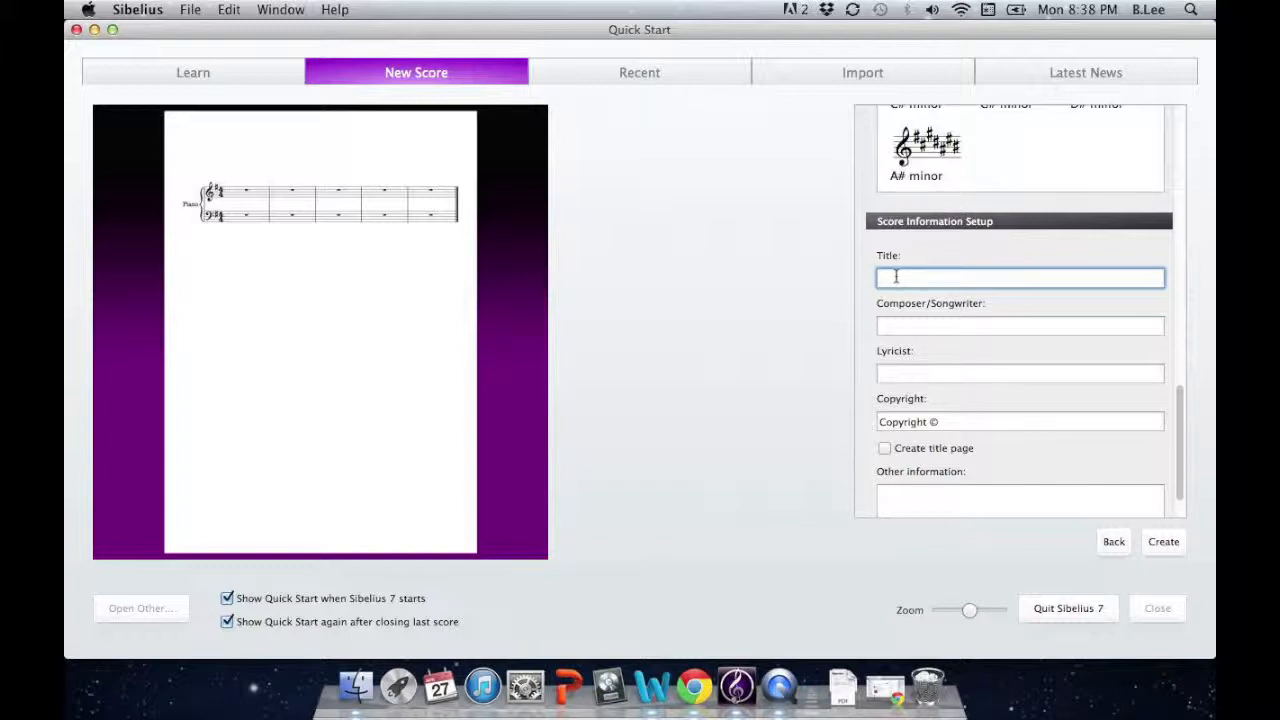
pyautogui.write('irstname Lastname')
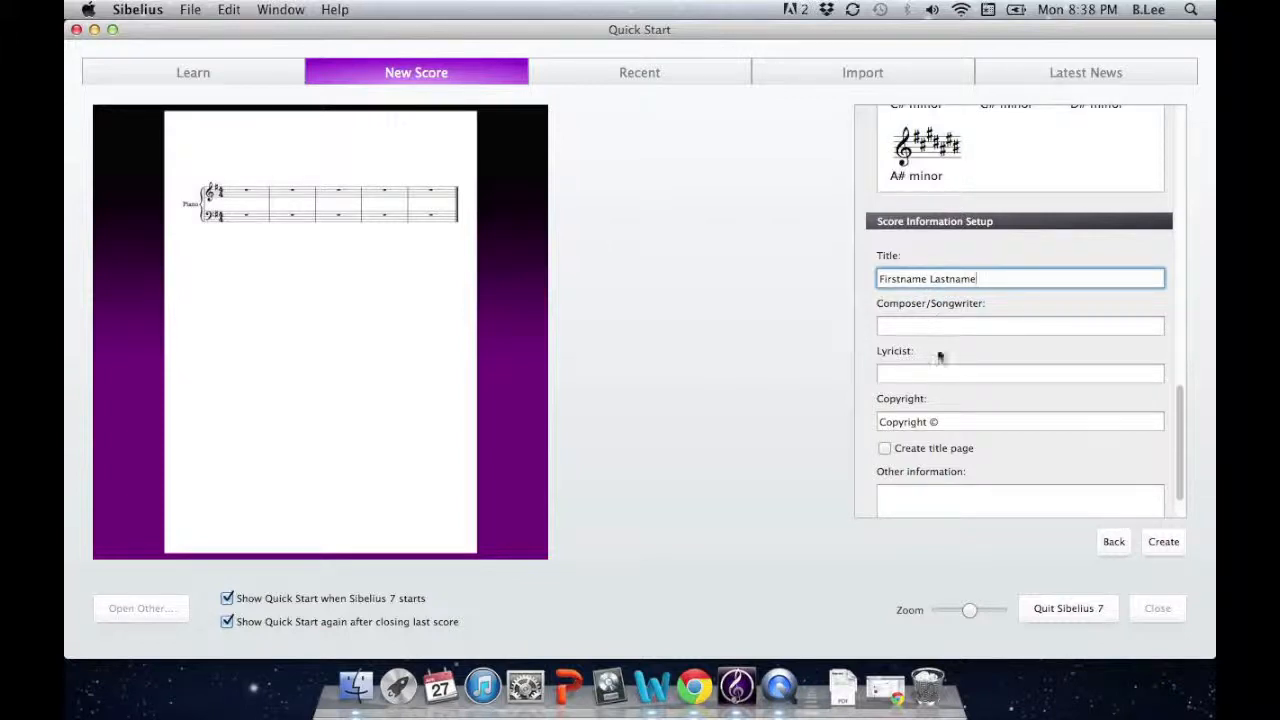
pyautogui.scroll(-3, 938, 372)
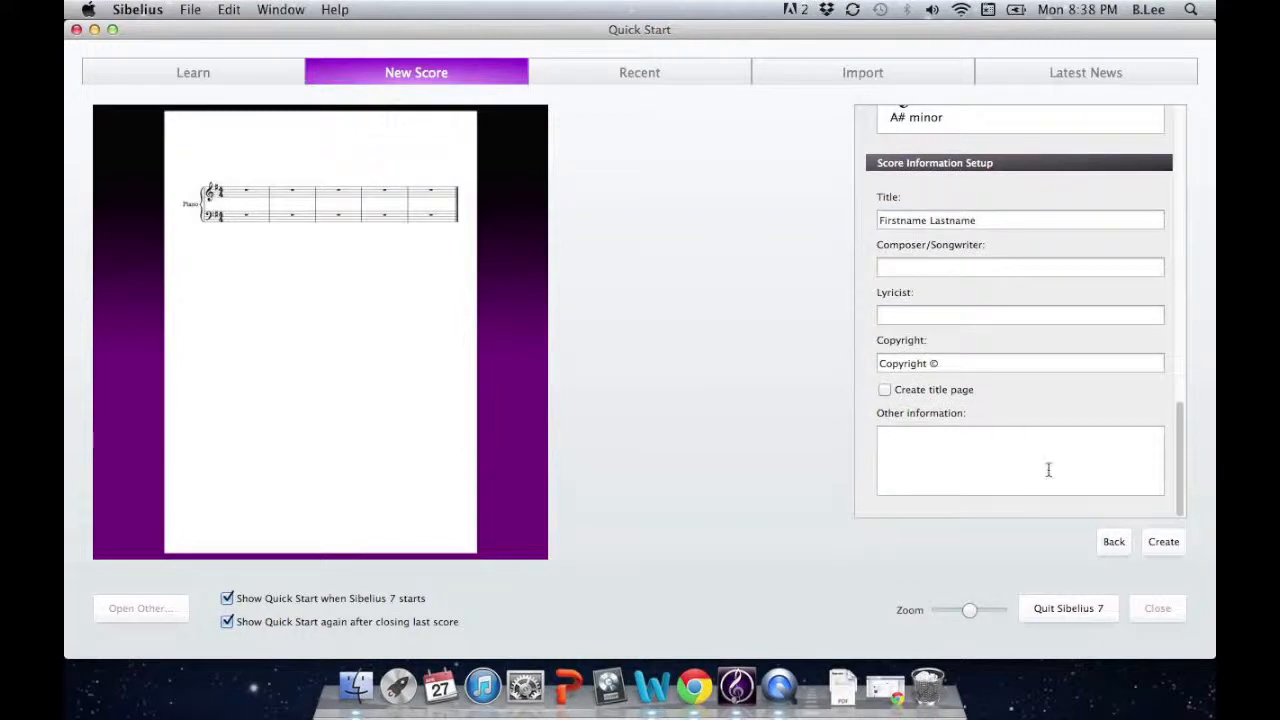
pyautogui.click(1170, 548)
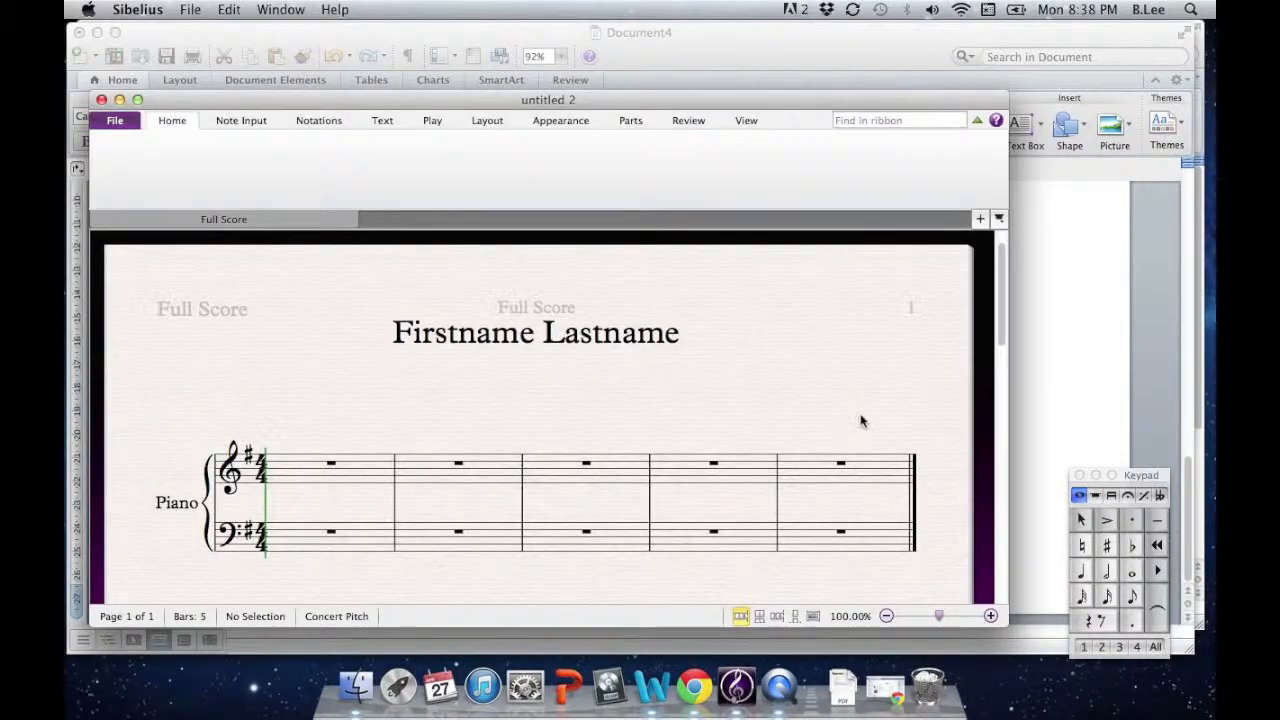
# Enlarge the score window to fill the screen and place the Keypad beside the page.
pyautogui.click(137, 100)
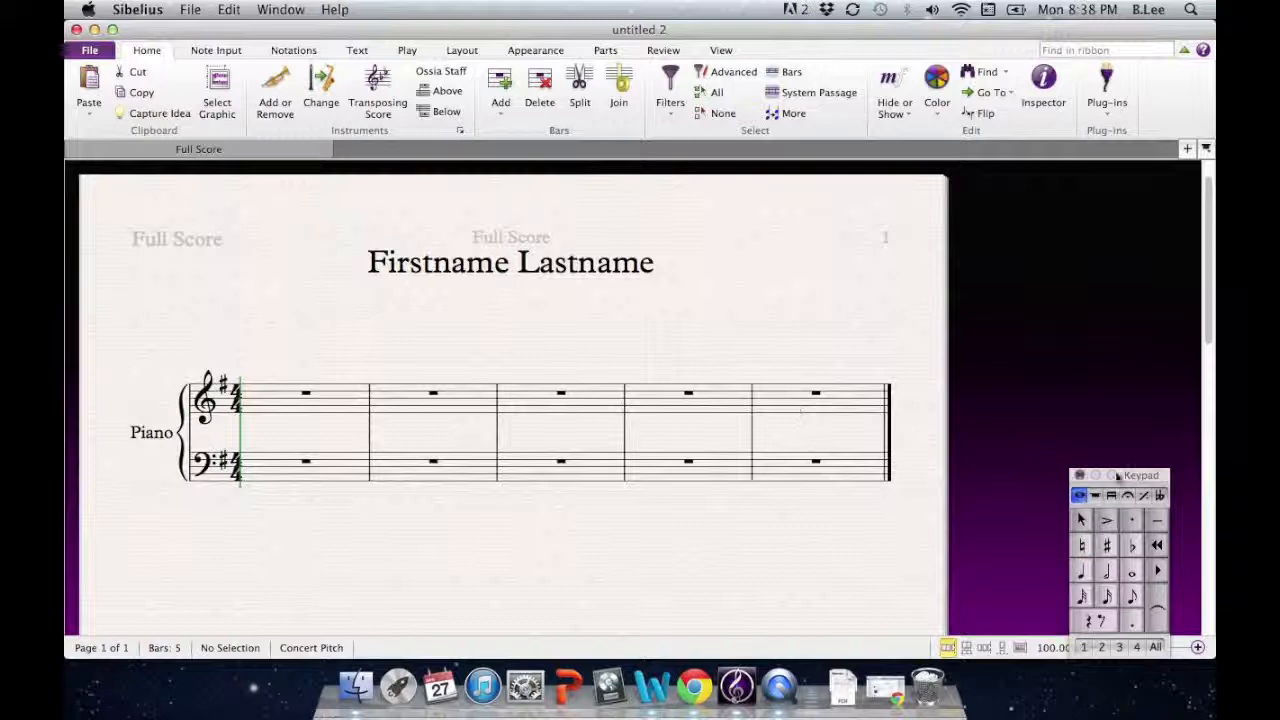
pyautogui.moveTo(1138, 476); pyautogui.dragTo(1022, 415)
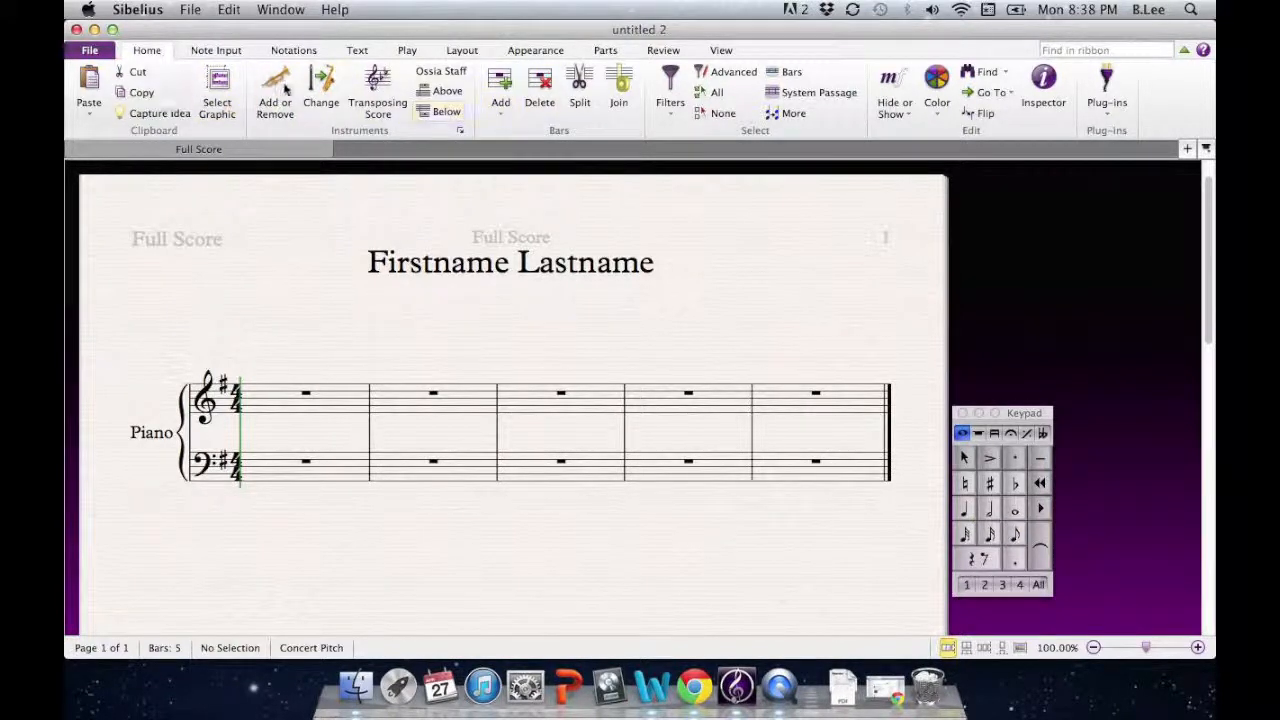
# Look through the note input, notation, text and playback commands, and move the Keypad farther away from the page.
pyautogui.click(205, 52)
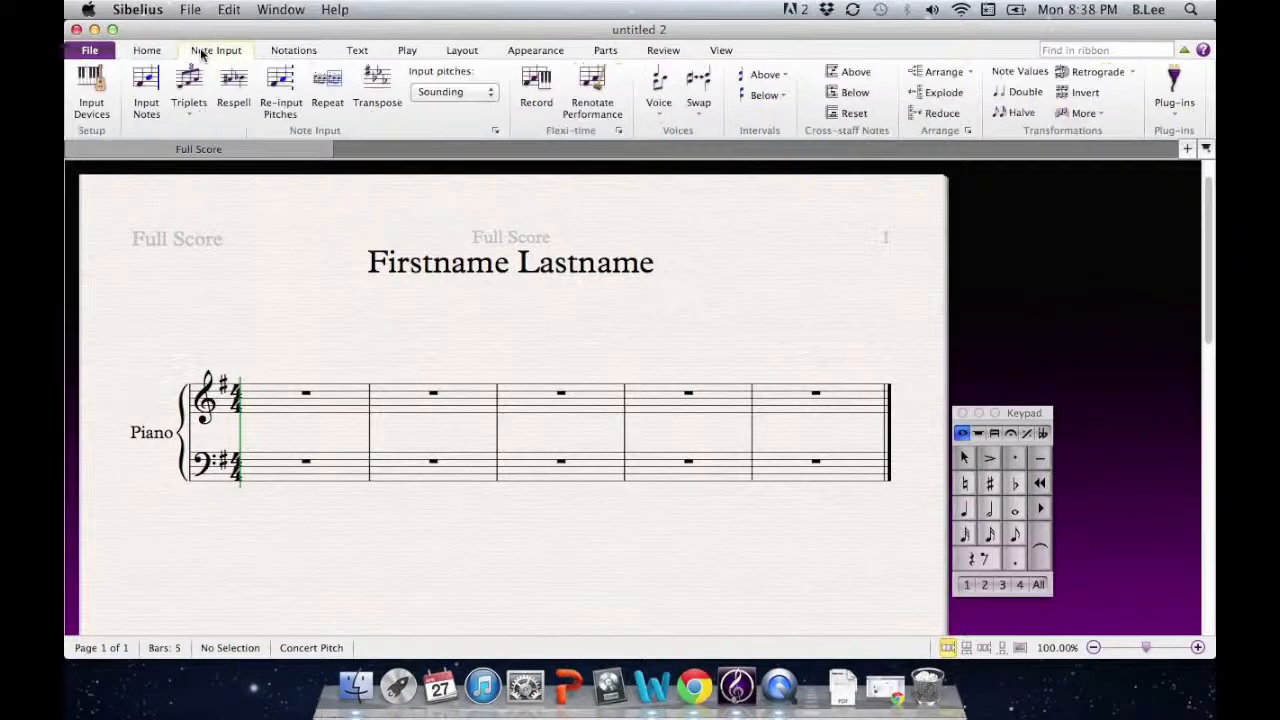
pyautogui.click(293, 52)
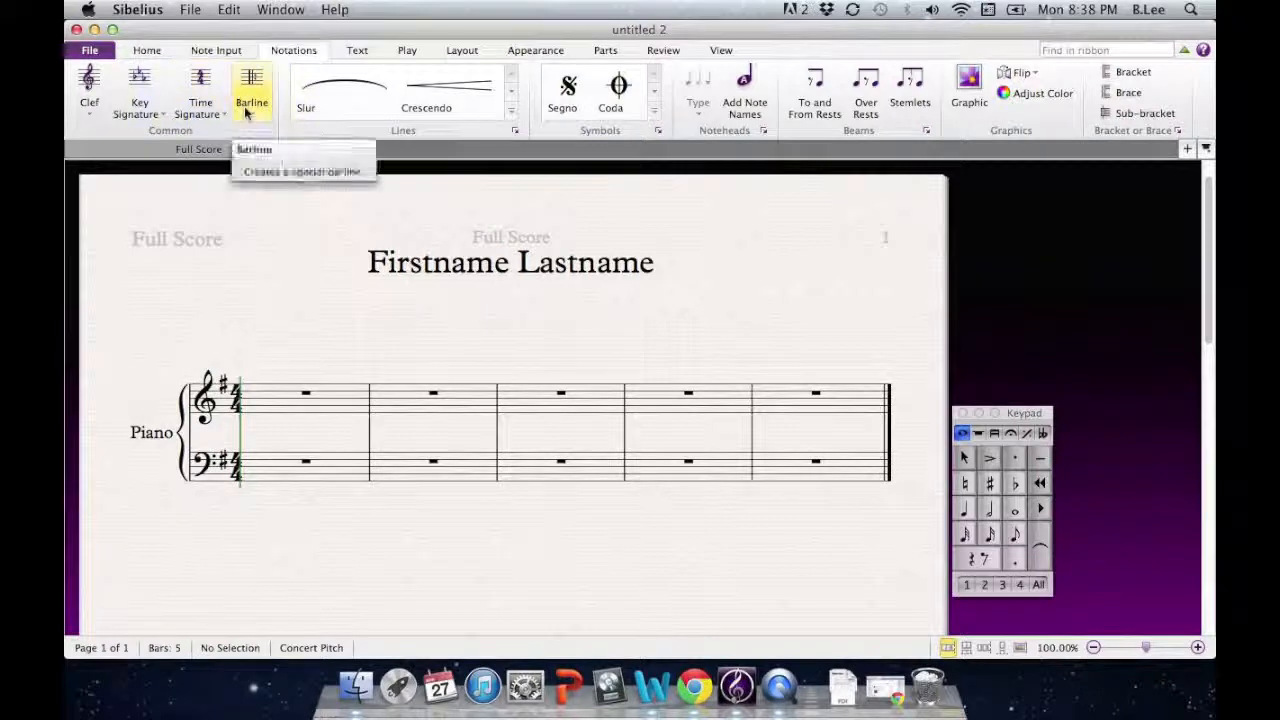
pyautogui.click(356, 54)
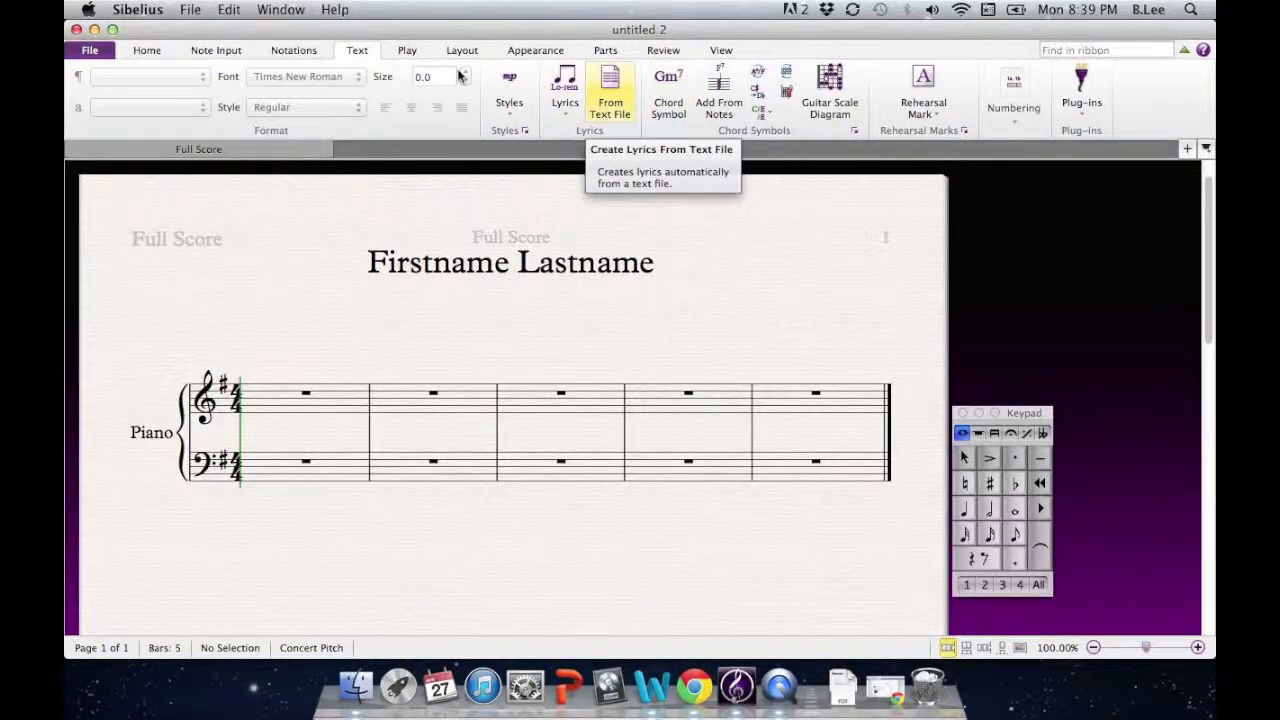
pyautogui.click(407, 50)
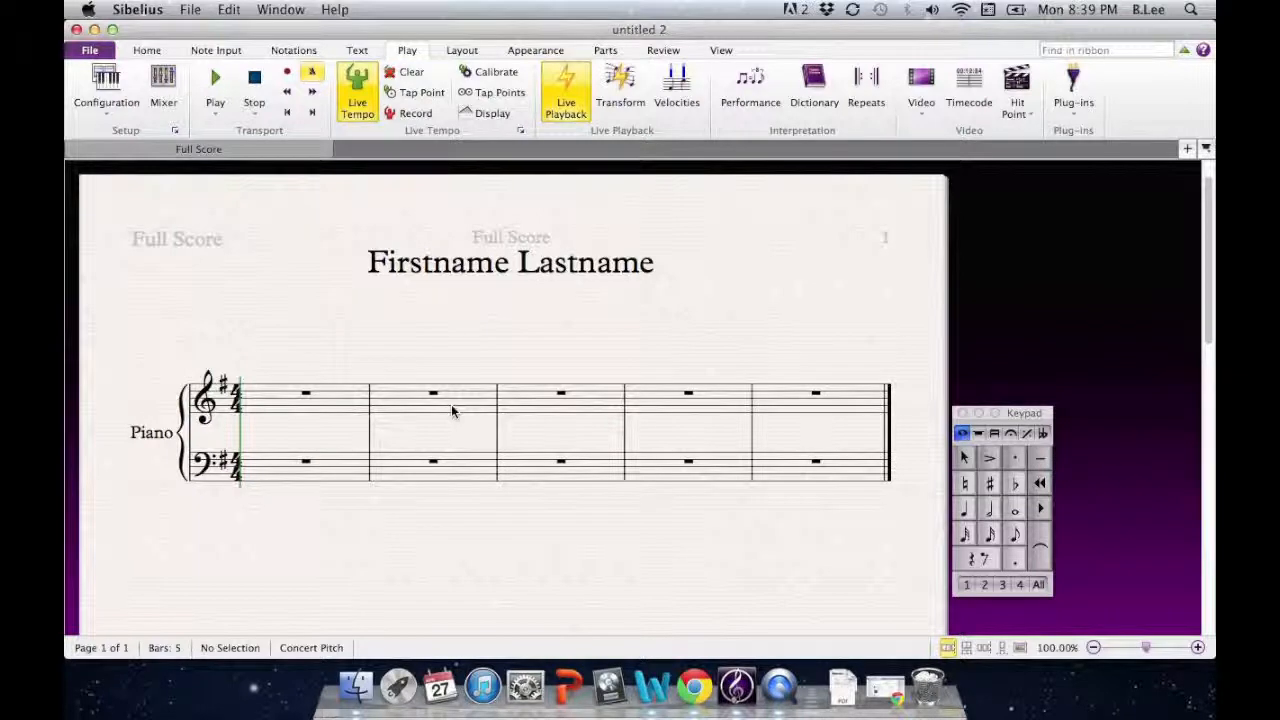
pyautogui.moveTo(1018, 413); pyautogui.dragTo(1143, 409)
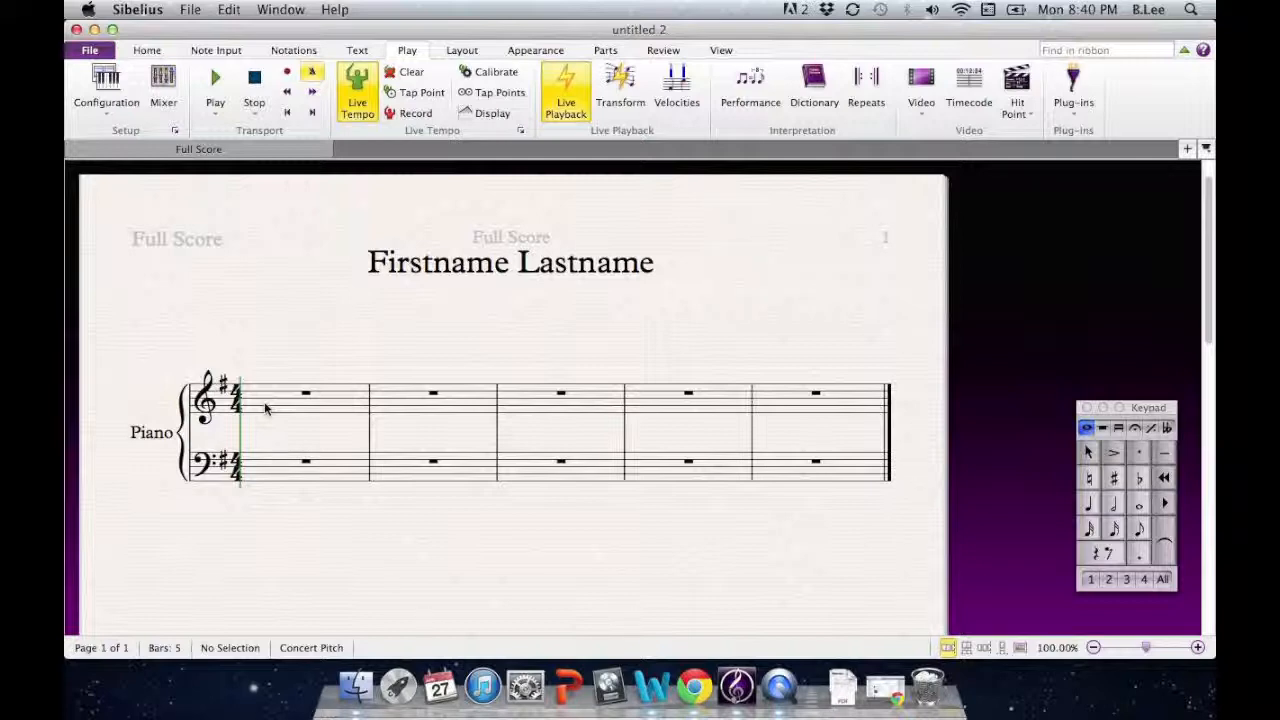
# Search for new MIDI input devices, select Analog Factory Experience in the device list and confirm the preferences.
pyautogui.click(214, 52)
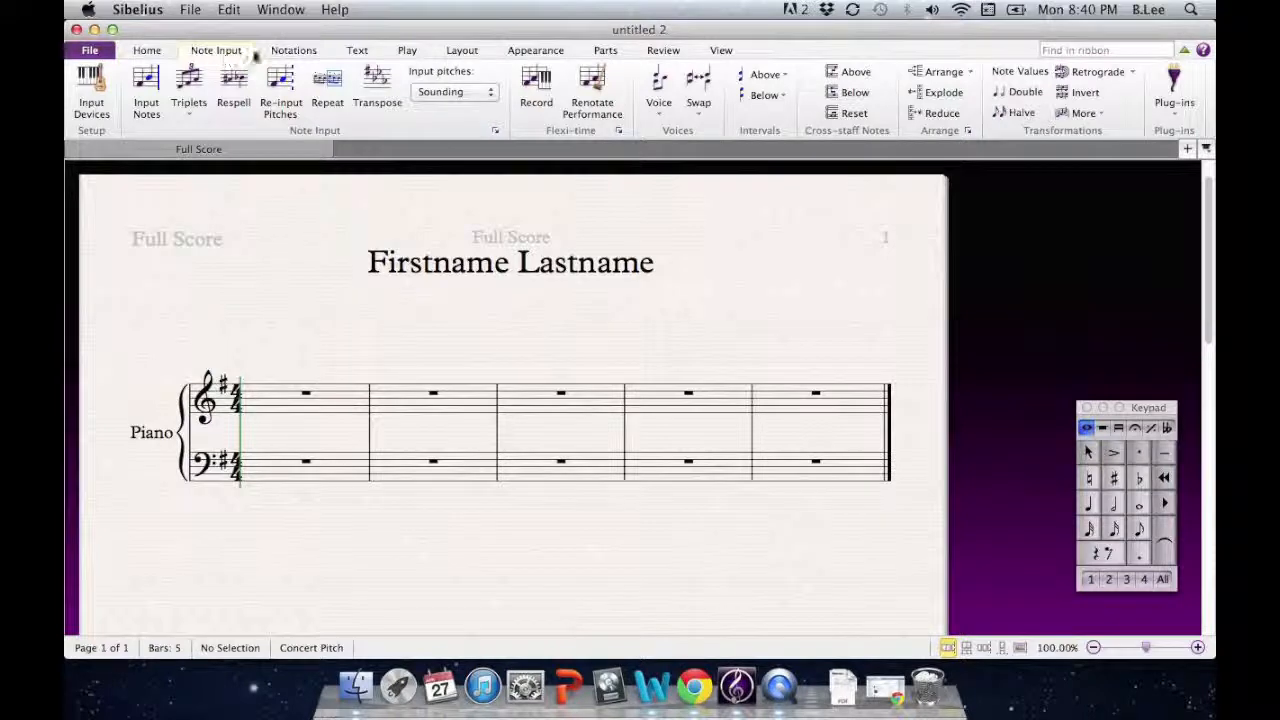
pyautogui.click(99, 114)
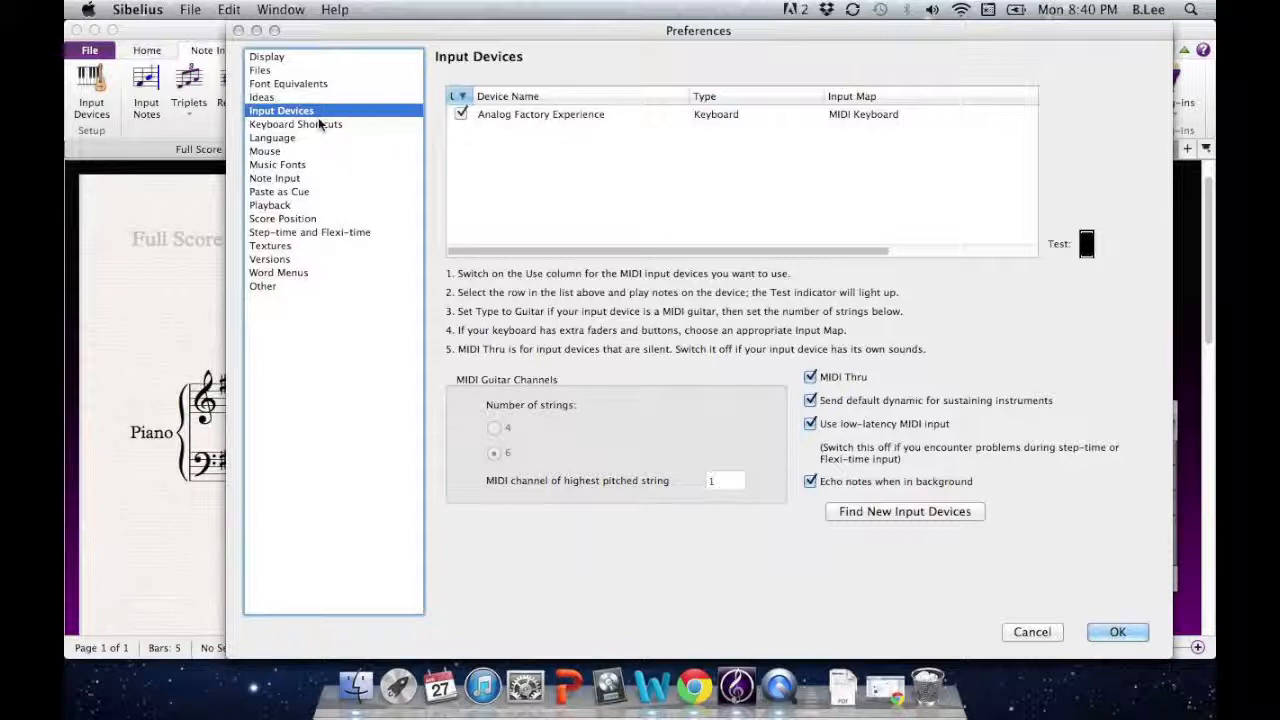
pyautogui.click(883, 512)
pyautogui.click(518, 116)
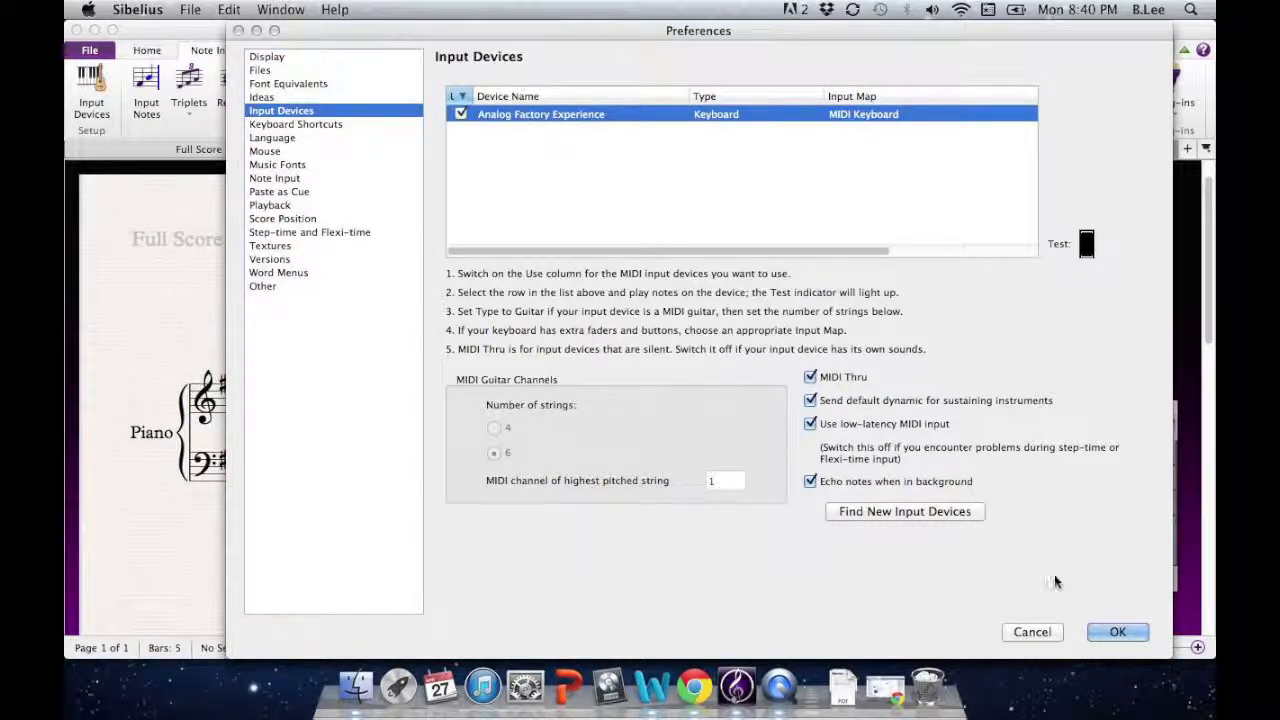
pyautogui.click(1117, 632)
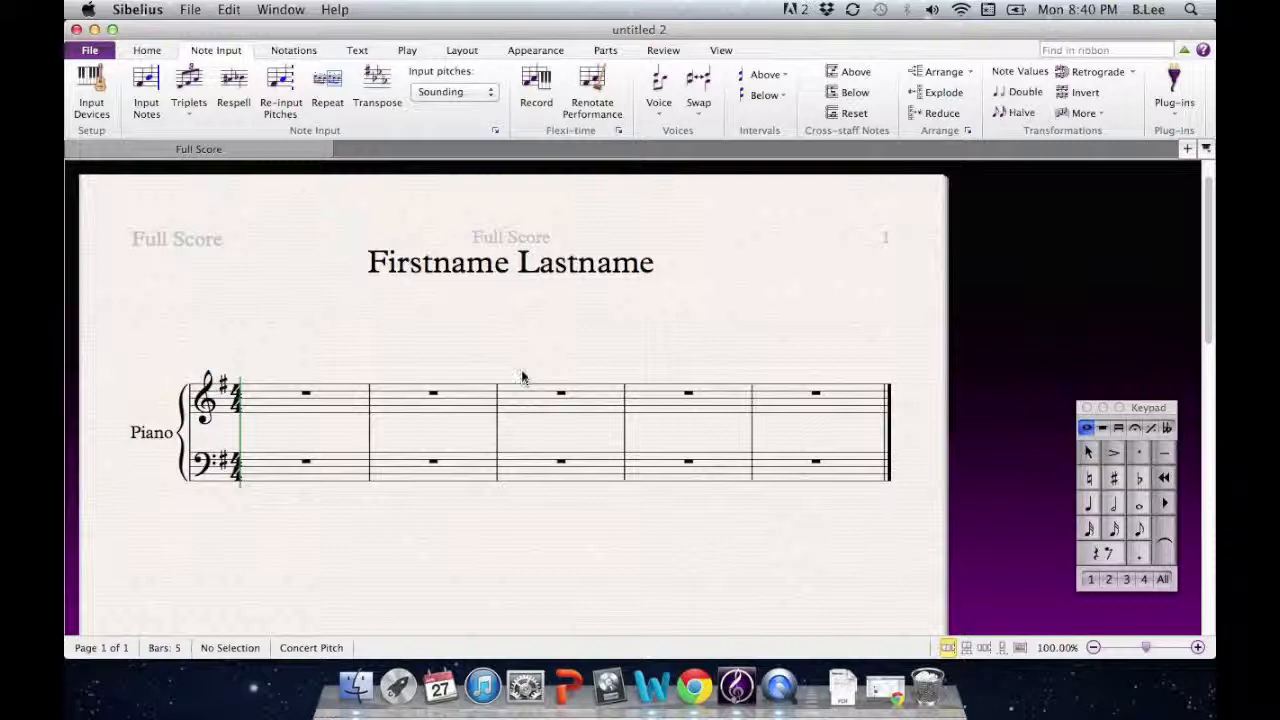
pyautogui.click(617, 120)
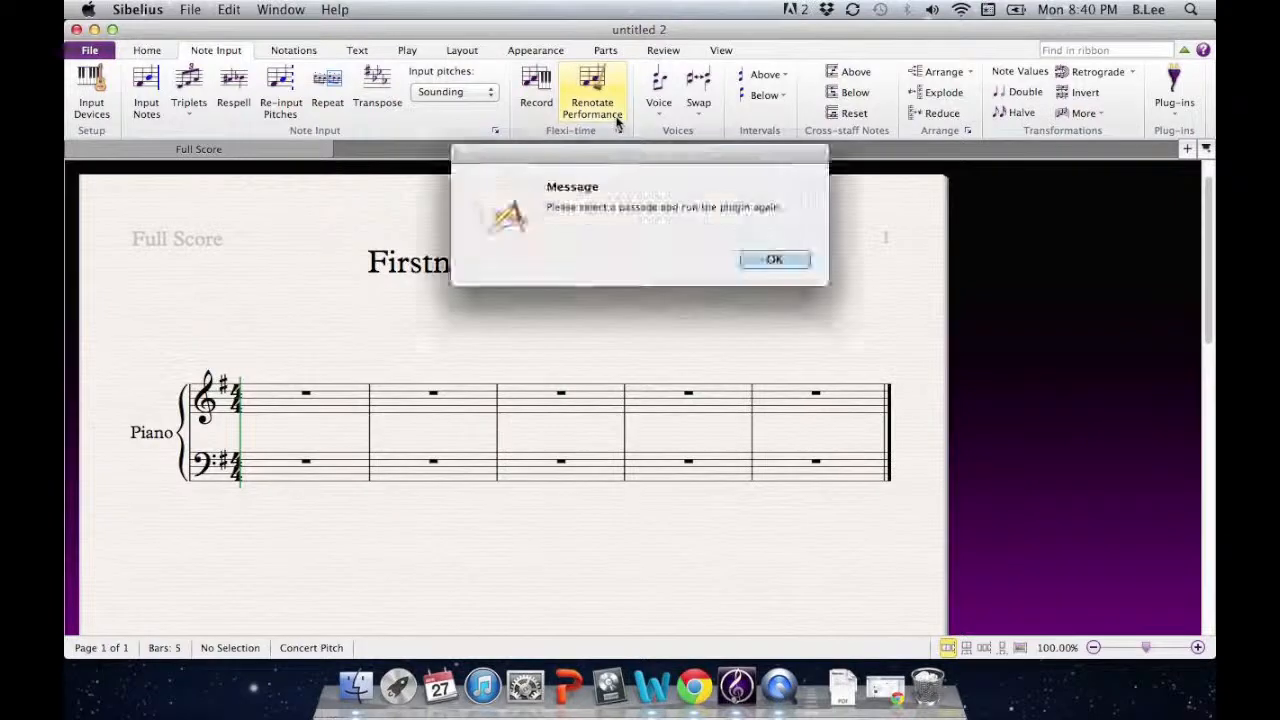
pyautogui.click(774, 261)
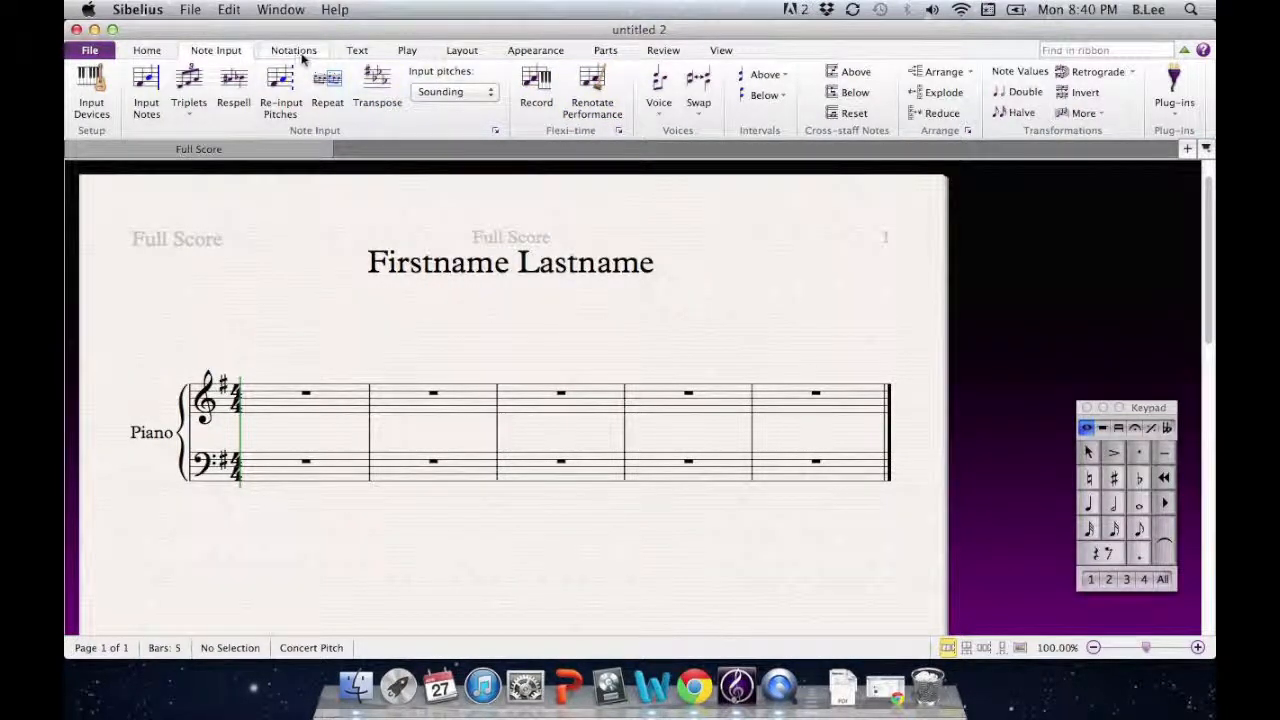
pyautogui.click(407, 51)
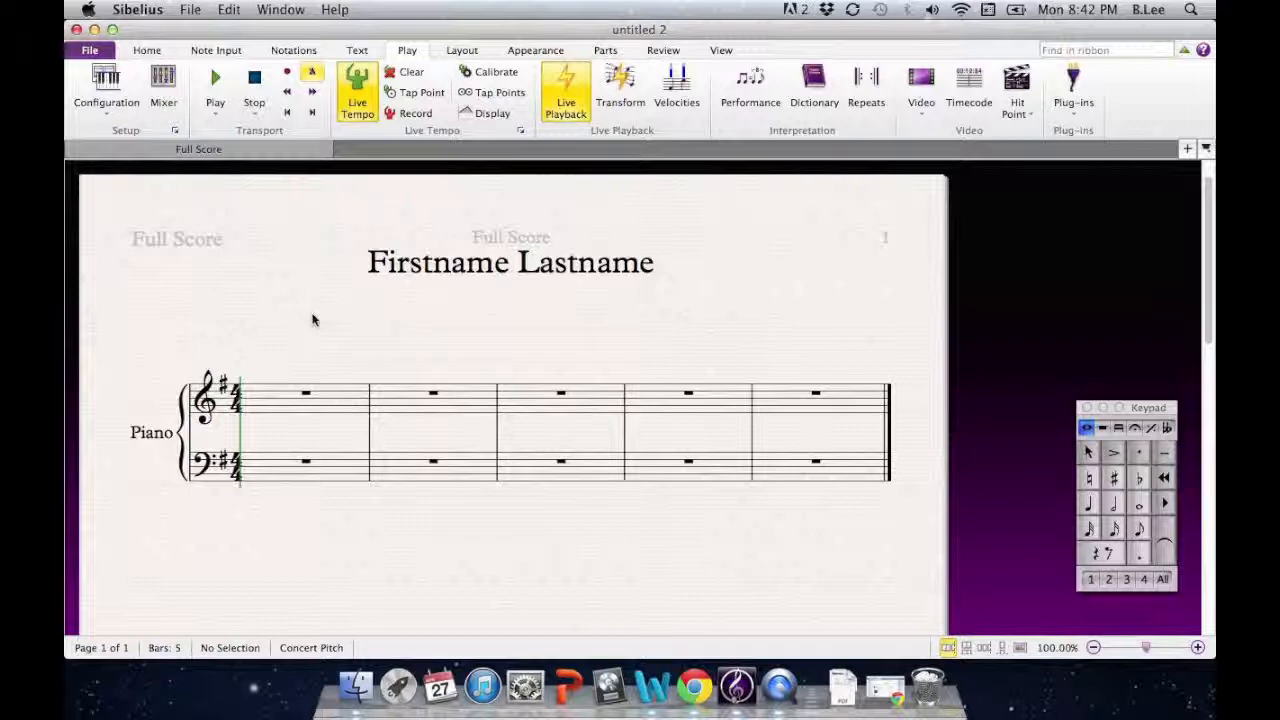
pyautogui.click(265, 400)
pyautogui.click(306, 333)
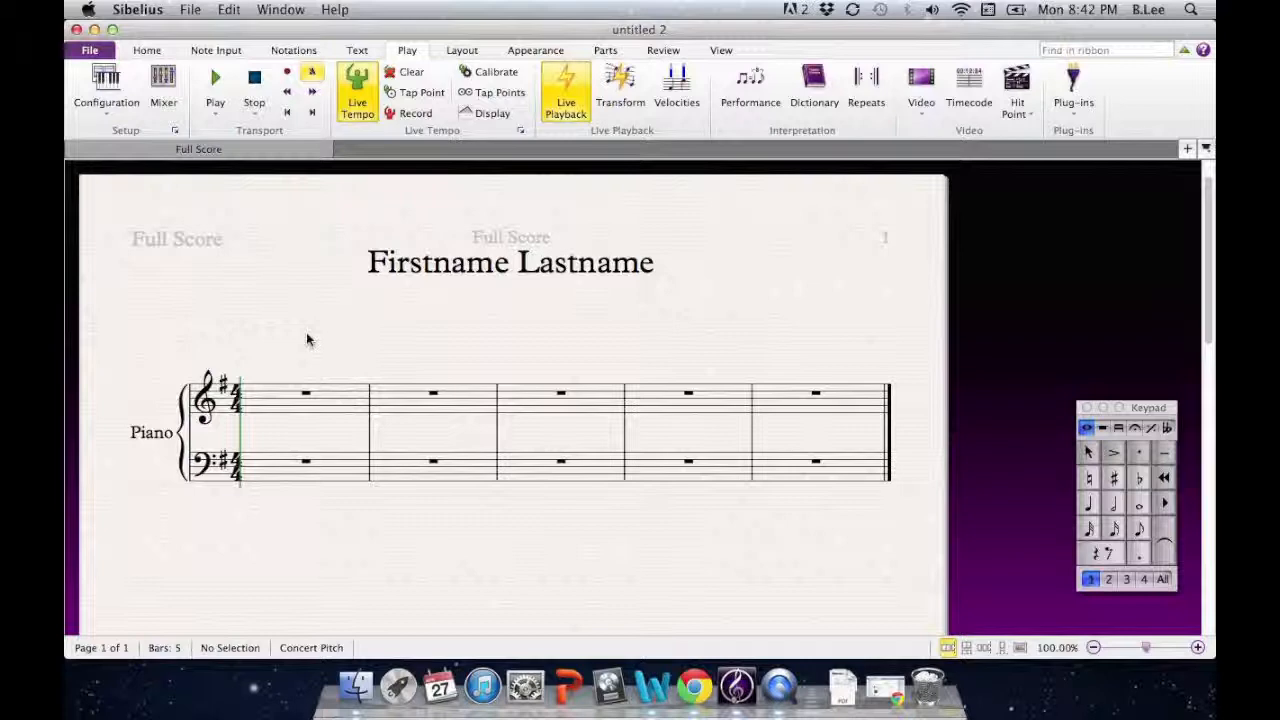
# Raise the computer's sound volume.
pyautogui.press('XF86AudioRaiseVolume')
pyautogui.press('XF86AudioRaiseVolume')
pyautogui.press('XF86AudioRaiseVolume')
pyautogui.press('XF86AudioRaiseVolume')
pyautogui.press('XF86AudioRaiseVolume')
# Record a nine-bar melody of mostly half notes live into the treble staff from bar 1 and review the recorded notation.
pyautogui.click(283, 408)
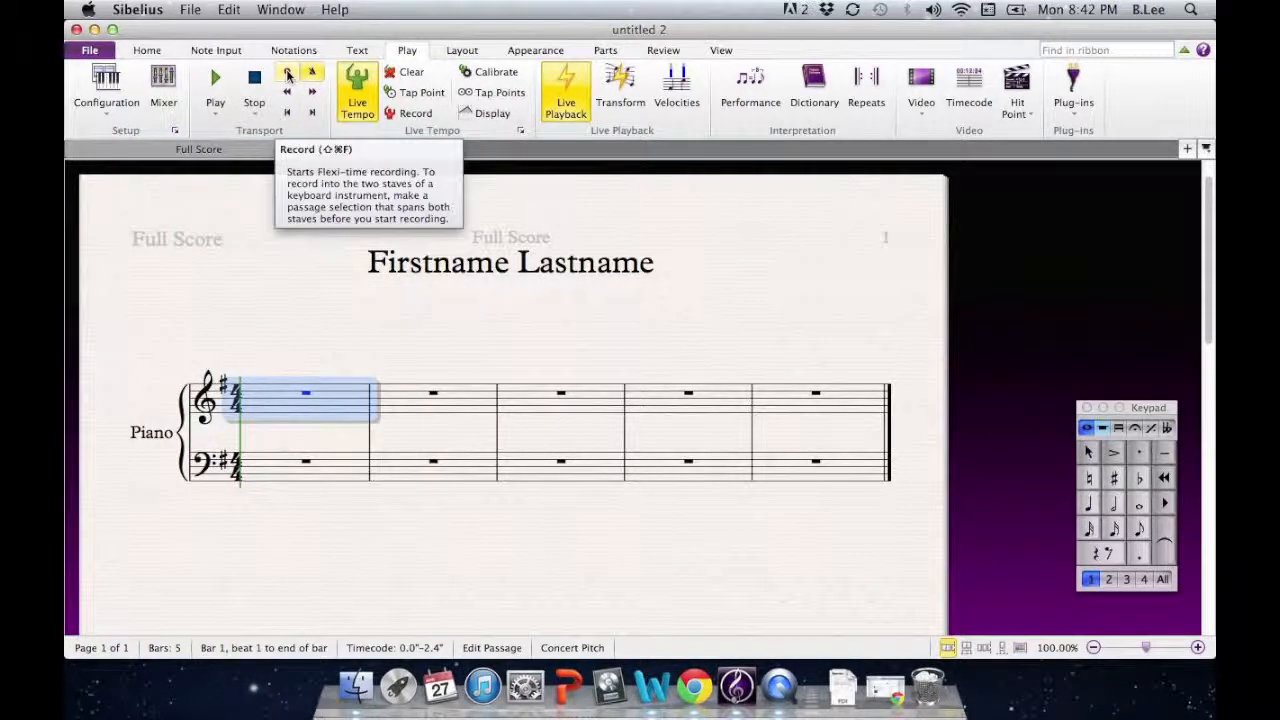
pyautogui.press('XF86AudioRaiseVolume')
pyautogui.click(287, 74)
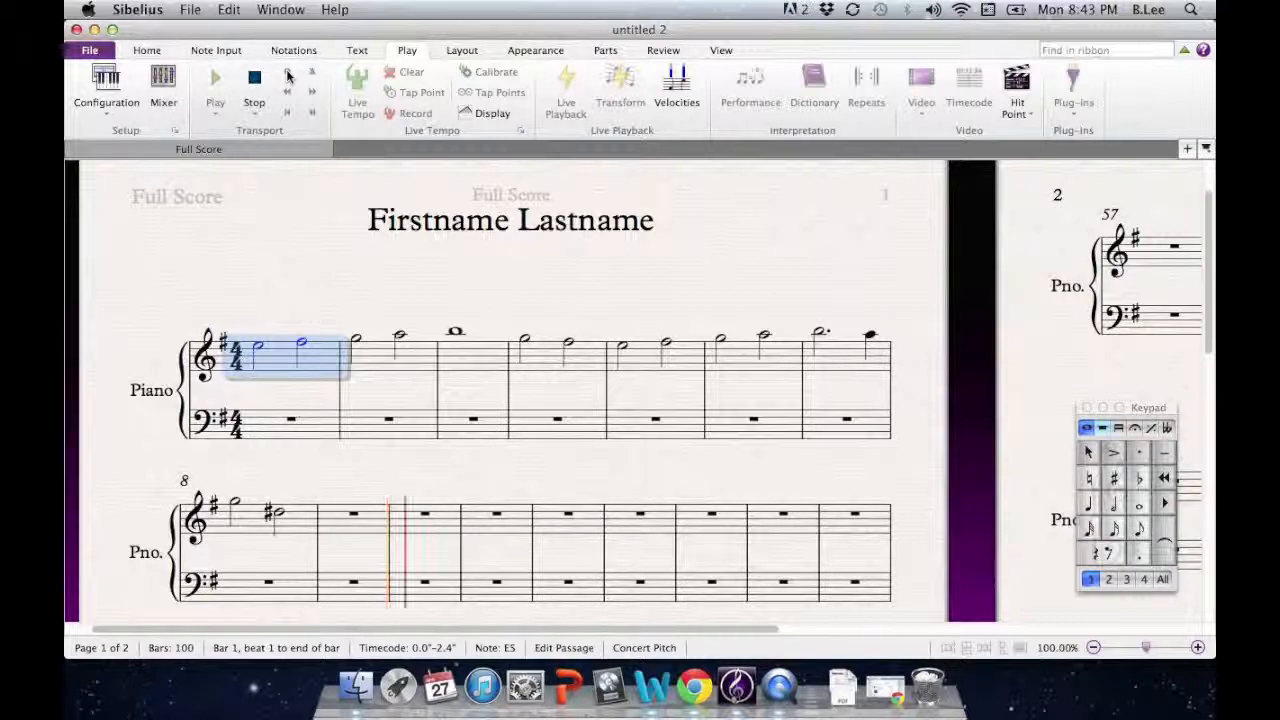
pyautogui.press('space')
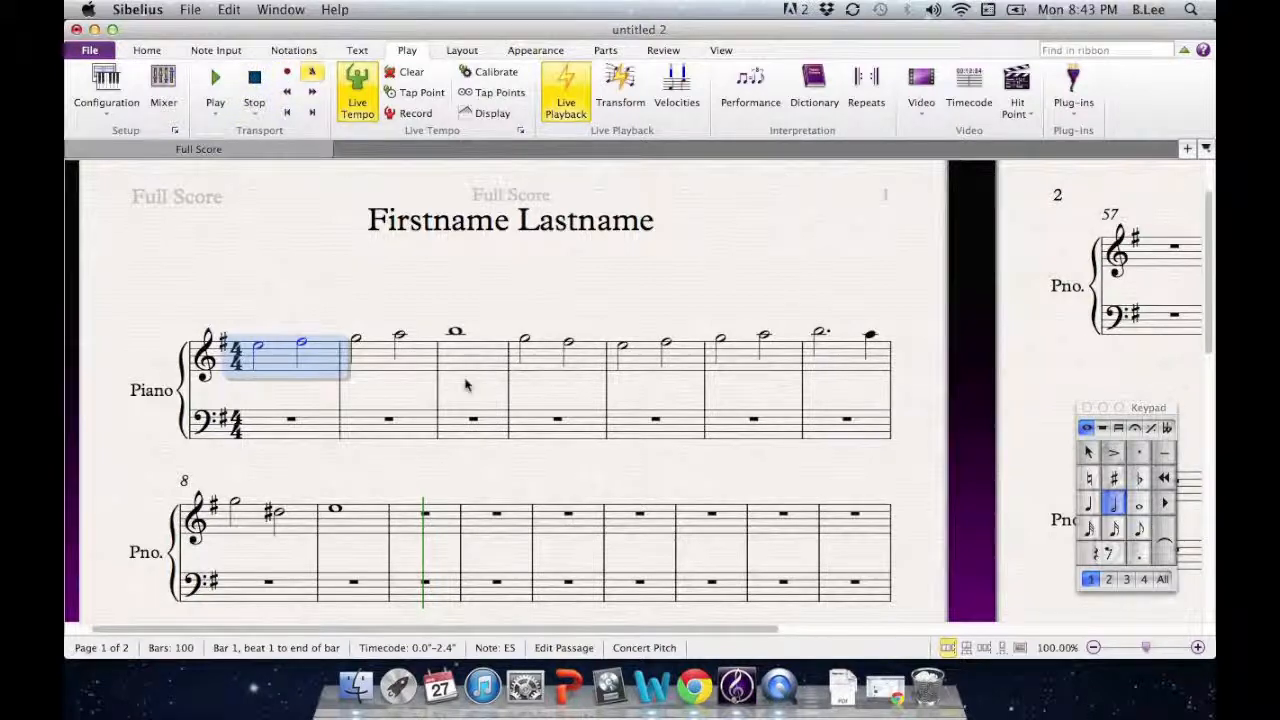
pyautogui.scroll(-5, 485, 467)
pyautogui.scroll(5, 485, 467)
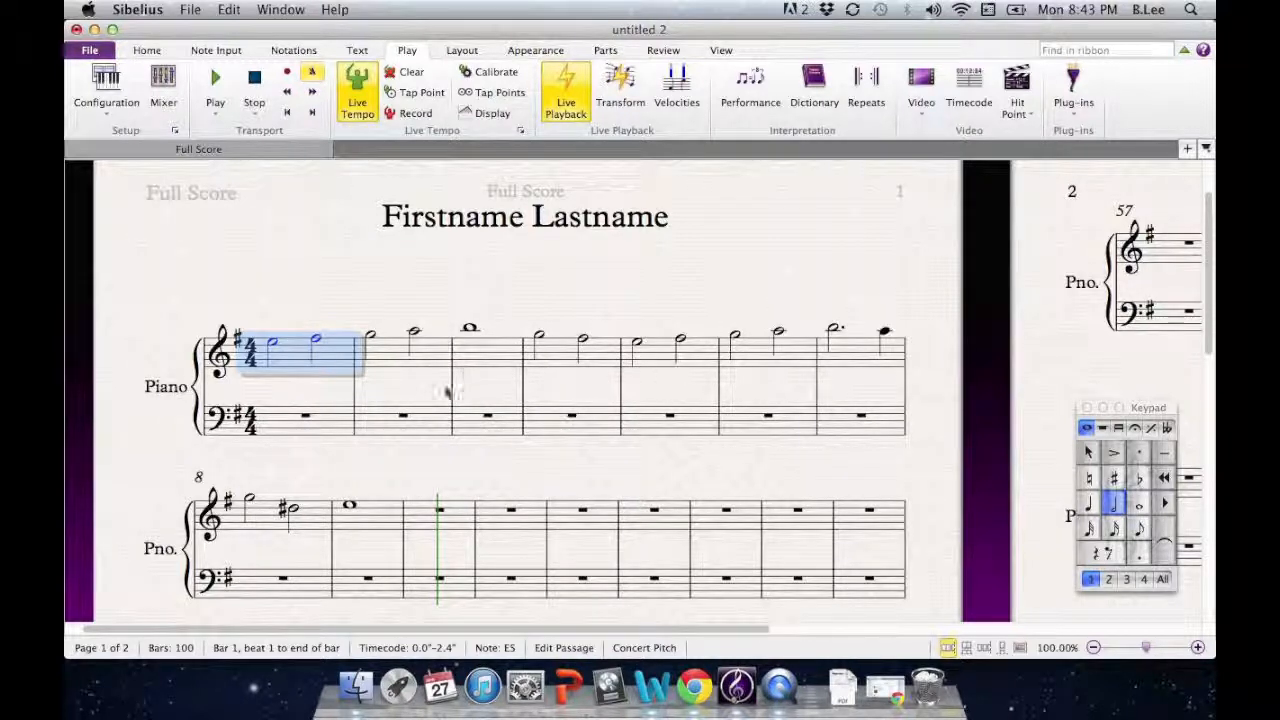
# Delete the recorded notes in treble bars 1 to 9, then undo the deletion and clear the selection.
pyautogui.keyDown('shift'); pyautogui.click(366, 533); pyautogui.keyUp('shift')
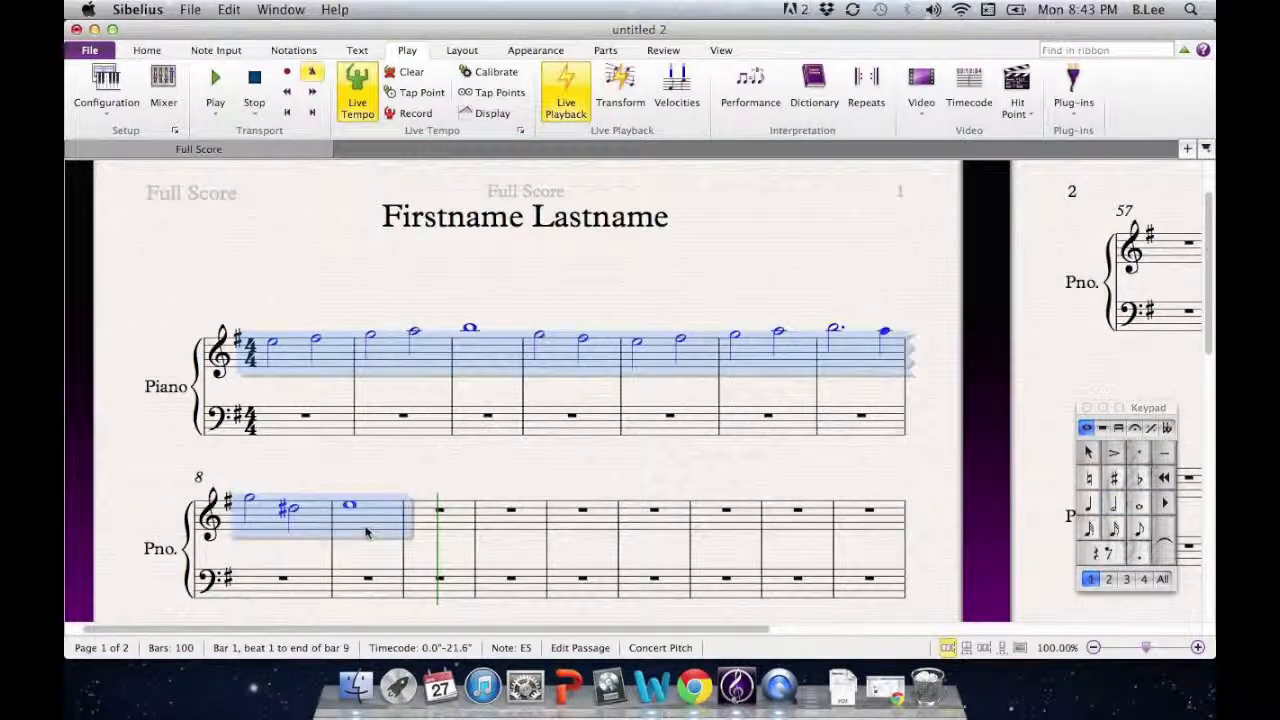
pyautogui.press('Delete')
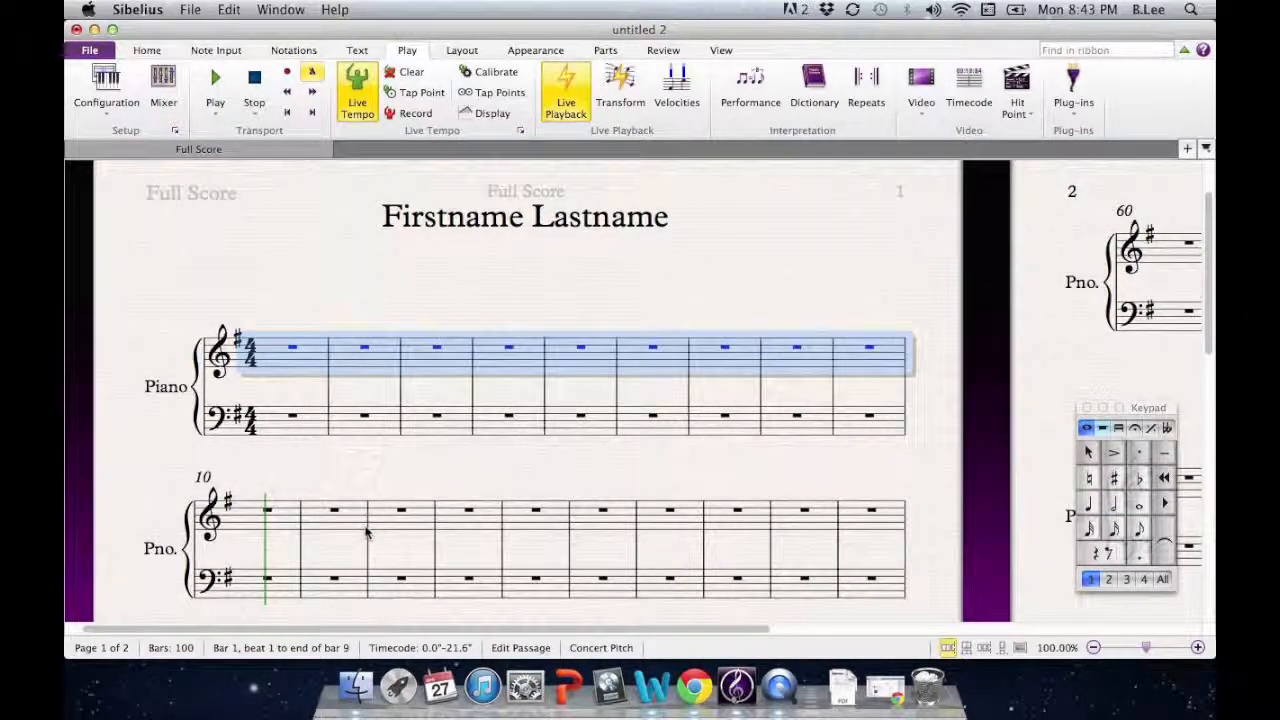
pyautogui.press('Escape')
pyautogui.doubleClick(277, 372)
pyautogui.press('super+v')
pyautogui.click(294, 396)
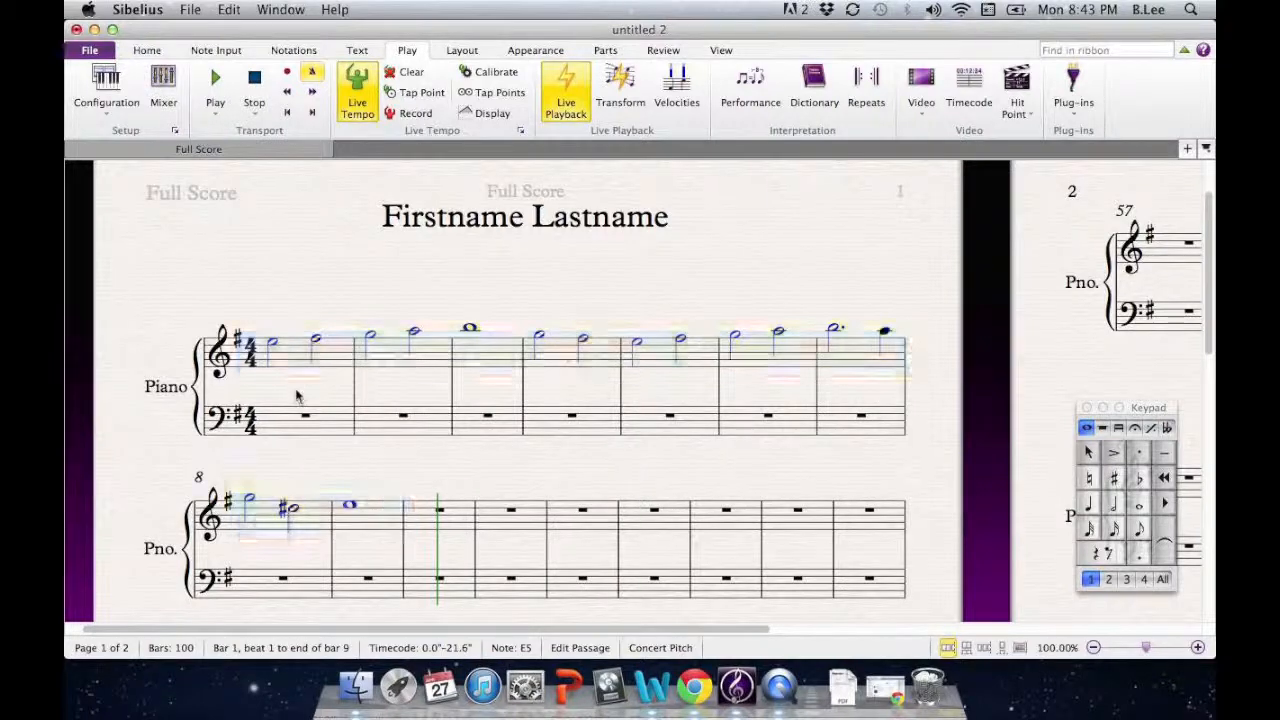
# Select treble bars 1 to 9 as a passage and delete the recorded melody, leaving nothing selected.
pyautogui.click(287, 362)
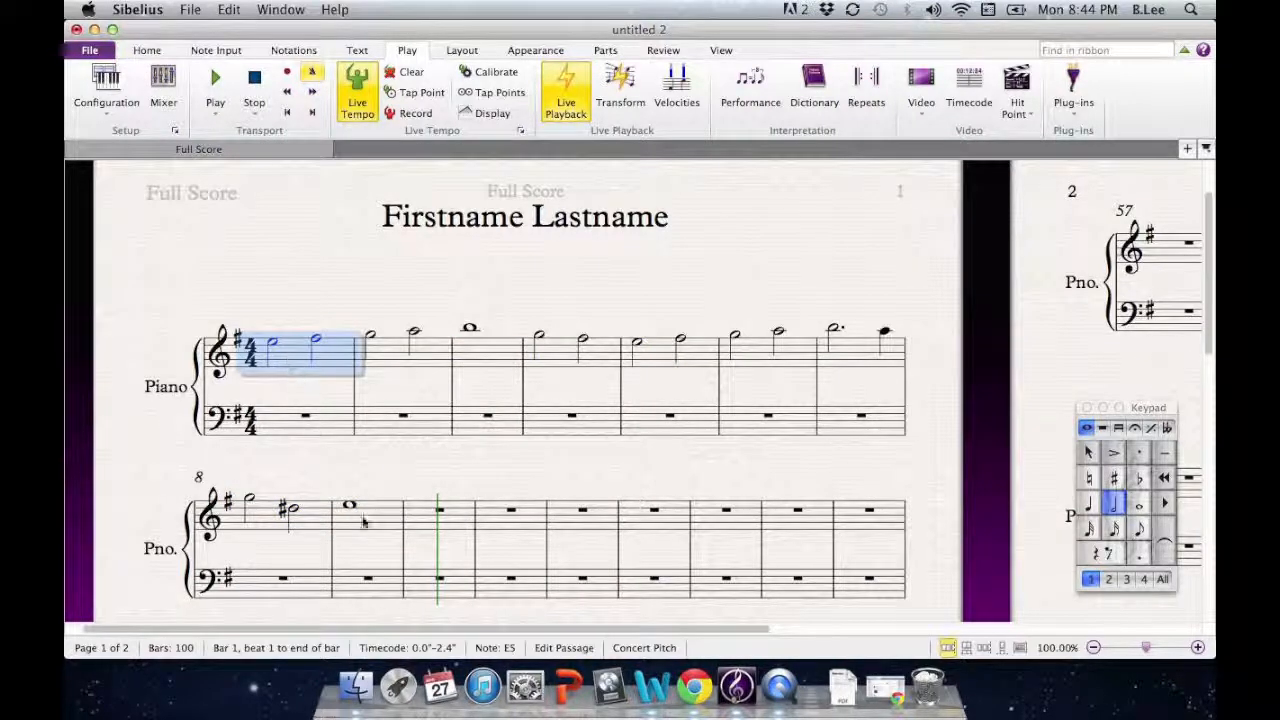
pyautogui.keyDown('shift'); pyautogui.click(368, 523); pyautogui.keyUp('shift')
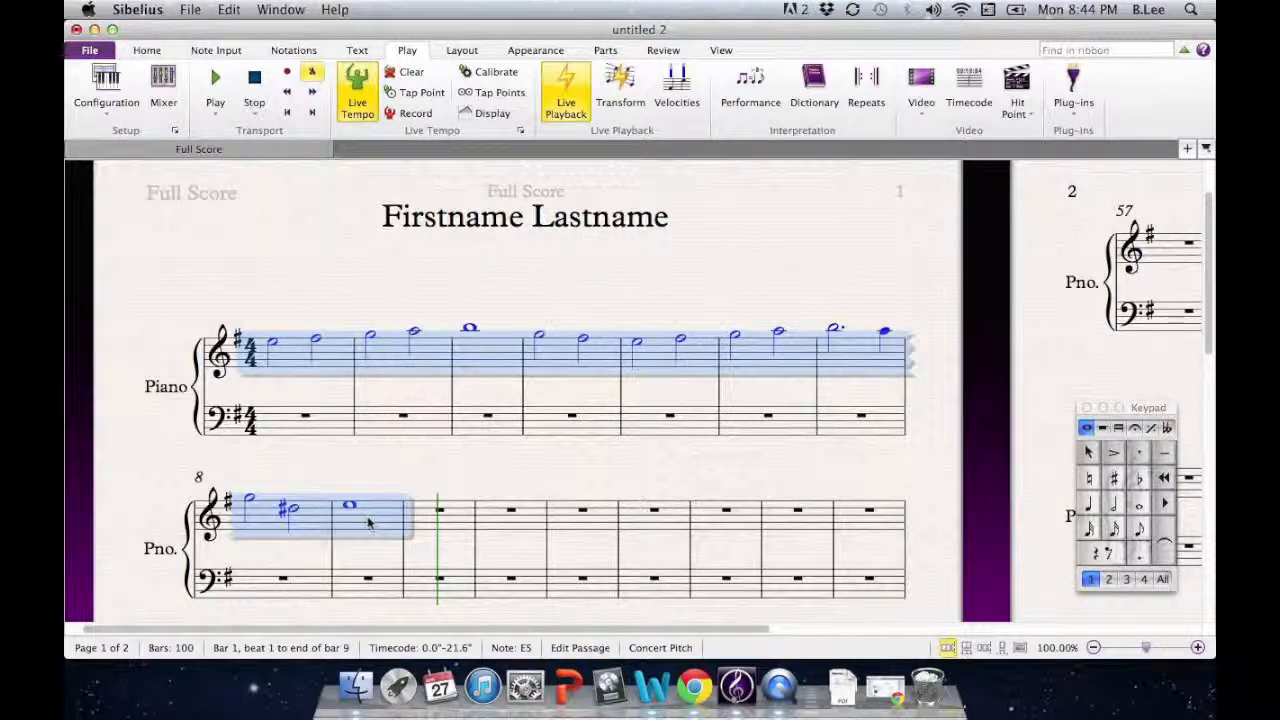
pyautogui.press('Delete')
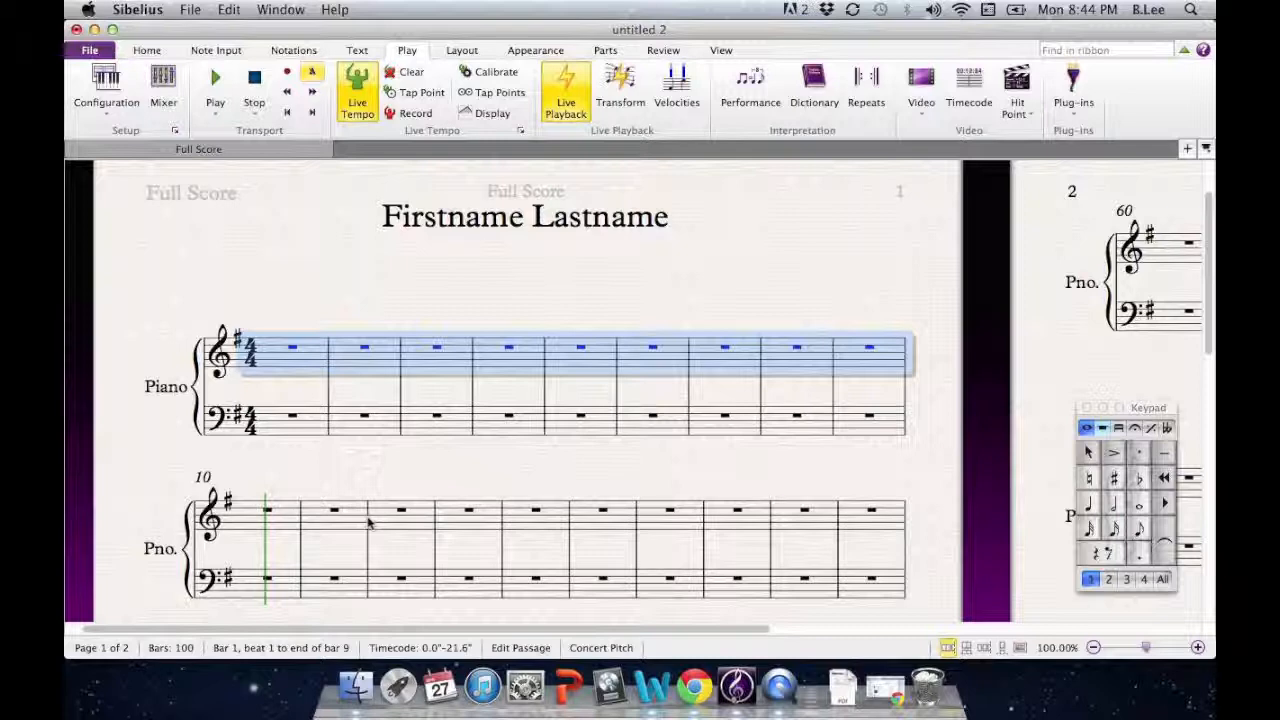
pyautogui.click(298, 399)
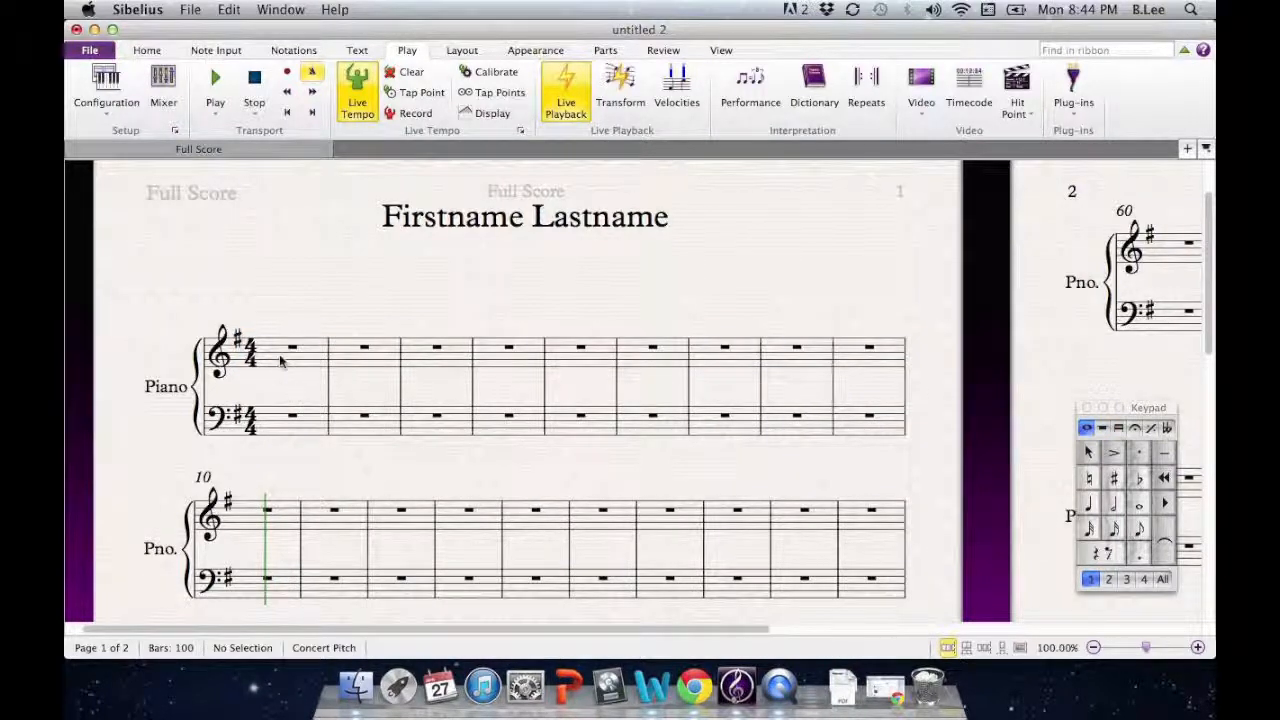
# Record a faster melody of mostly eighth notes, about four bars long, live into the treble staff from bar 1.
pyautogui.click(282, 362)
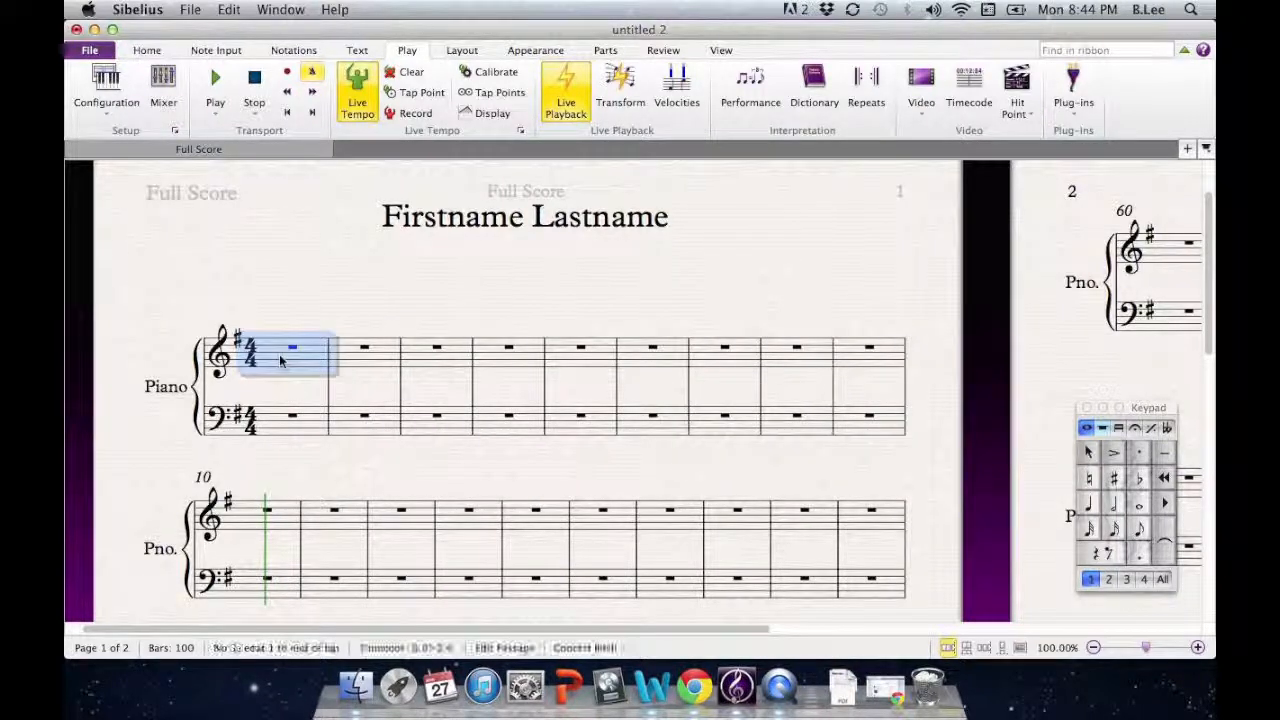
pyautogui.click(289, 74)
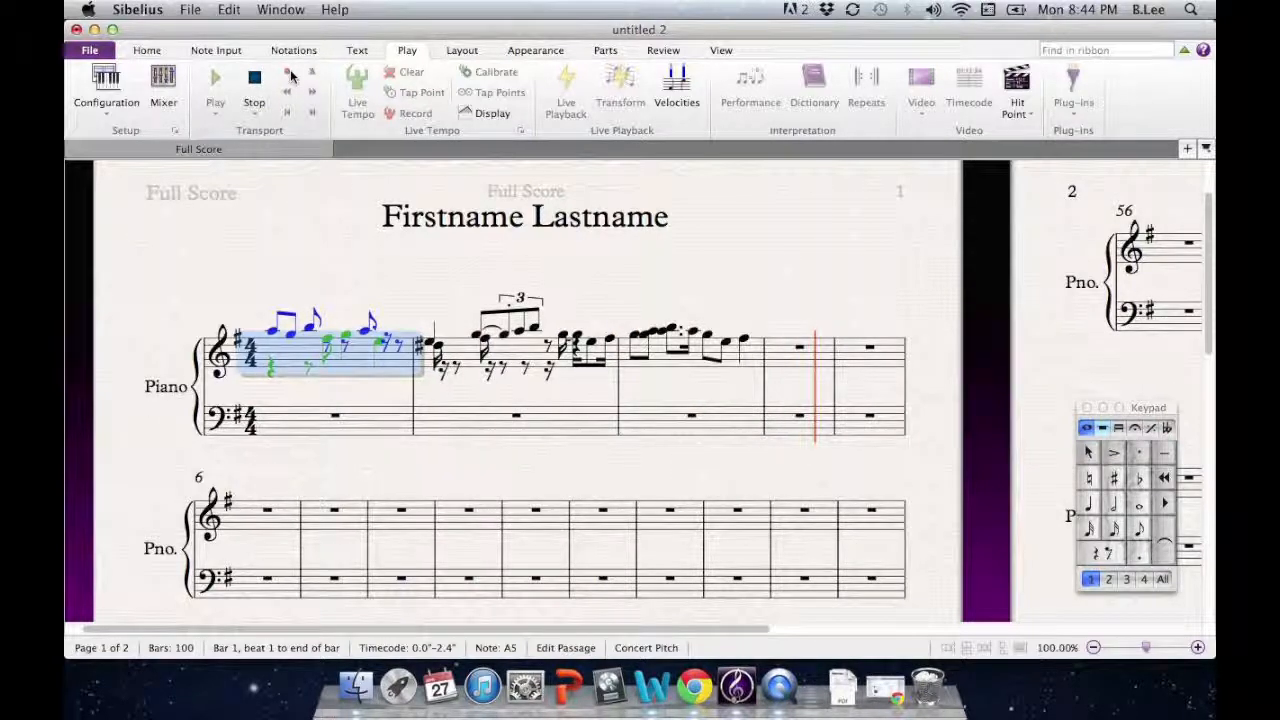
pyautogui.press('space')
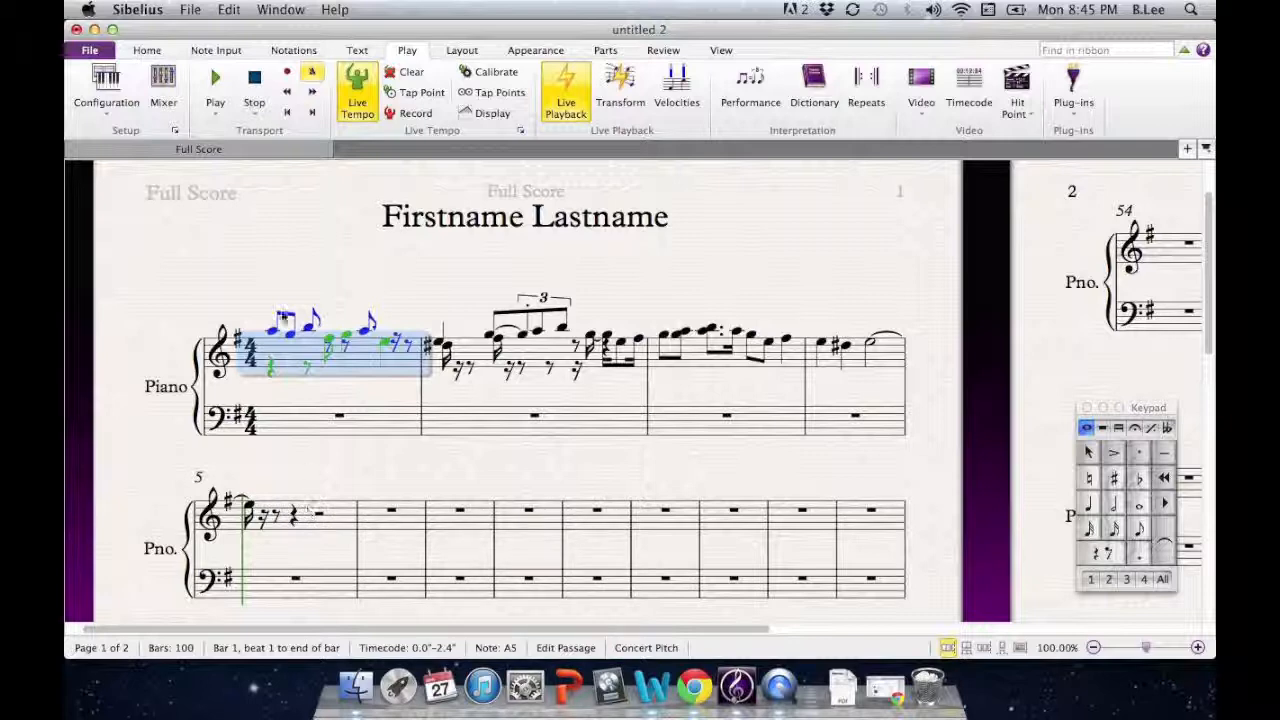
# Renotate the performance in treble bars 1 to 5 with a 1/8 note (quaver) quantization unit and triplets turned off.
pyautogui.press('Escape')
pyautogui.click(293, 365)
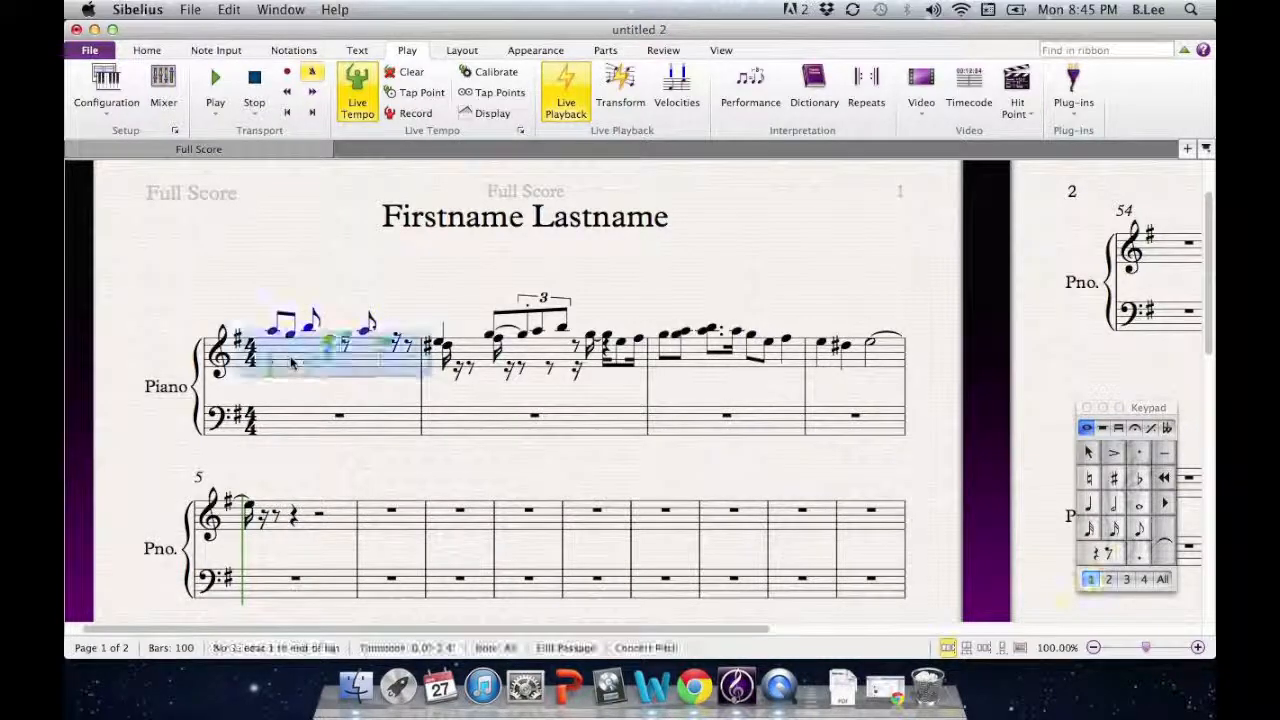
pyautogui.keyDown('shift'); pyautogui.click(340, 516); pyautogui.keyUp('shift')
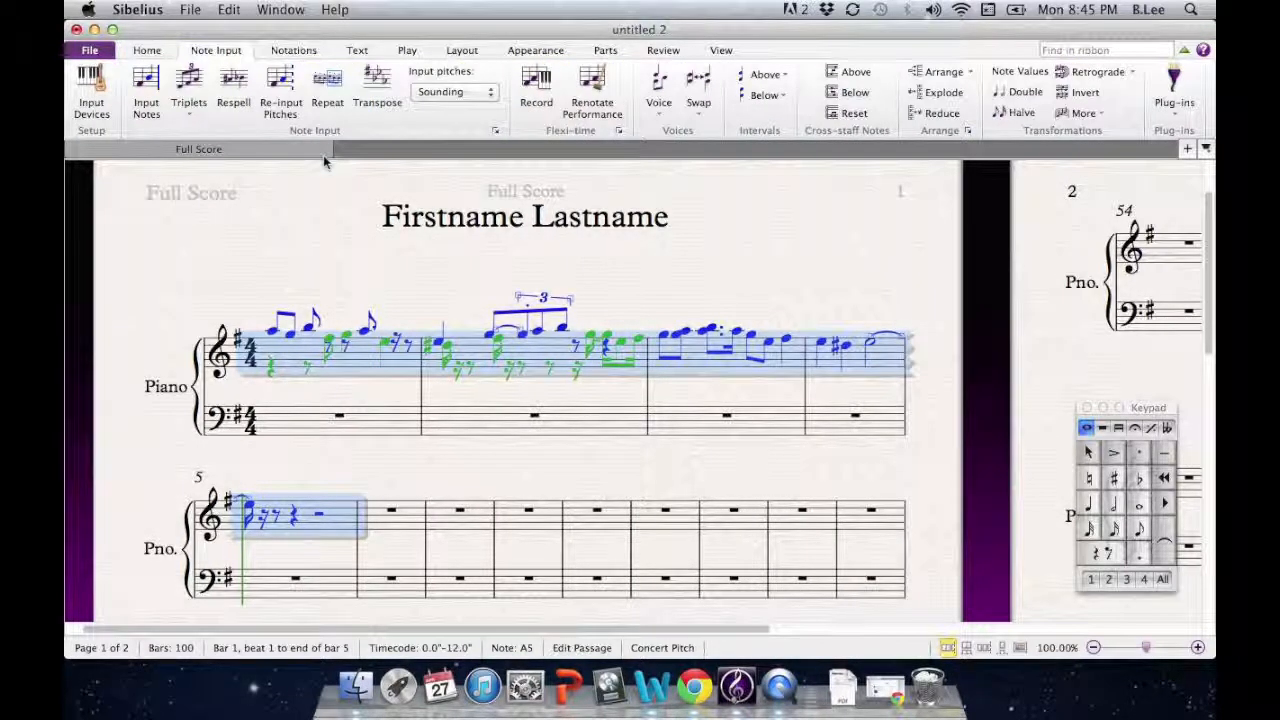
pyautogui.click(616, 108)
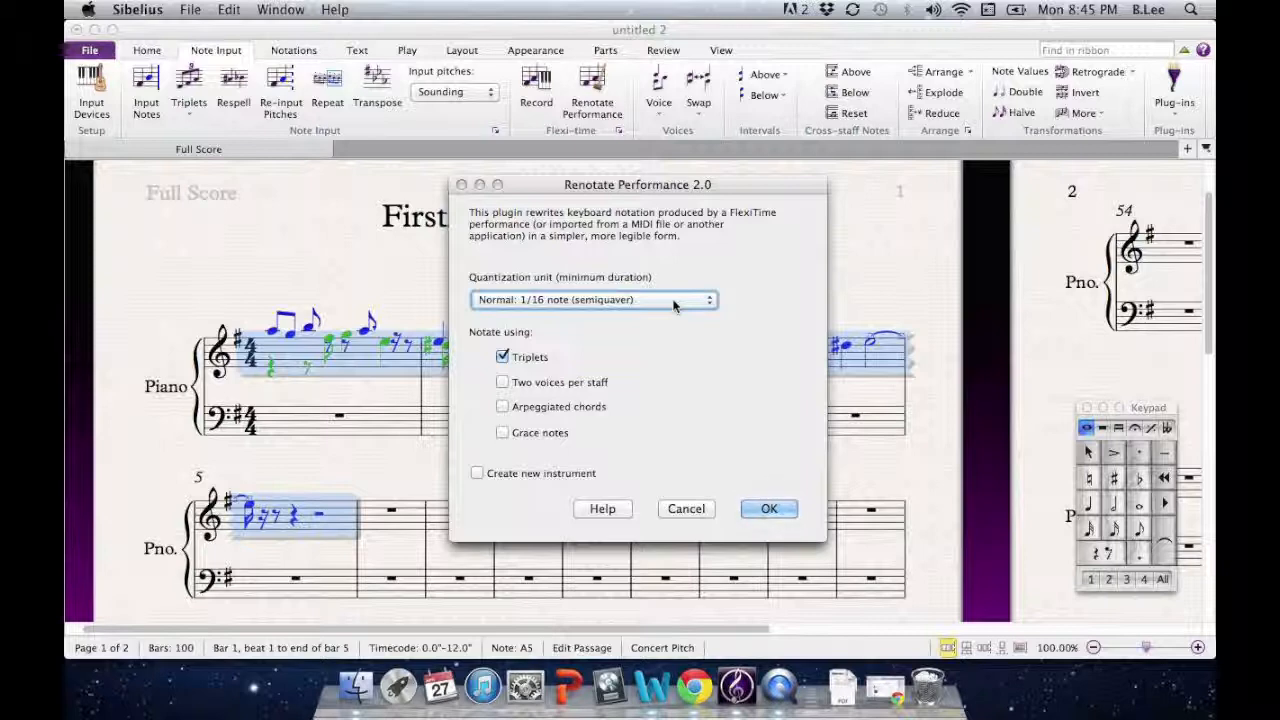
pyautogui.click(673, 301)
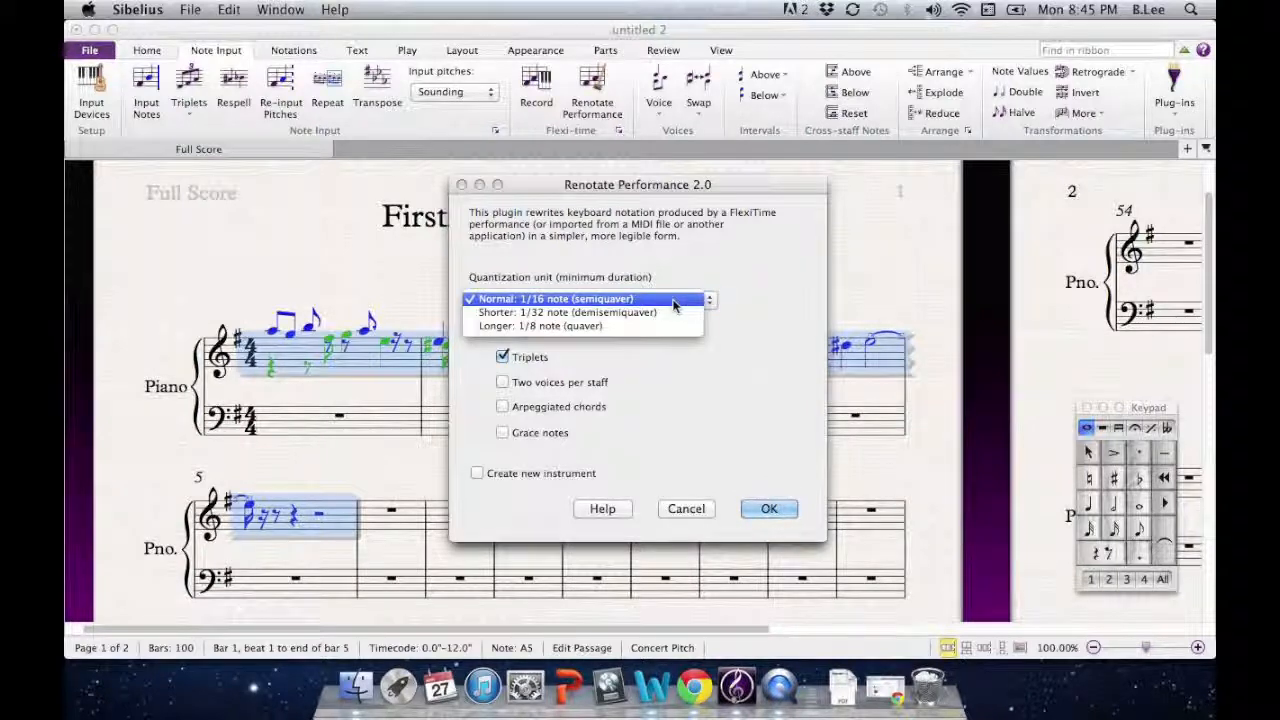
pyautogui.click(643, 328)
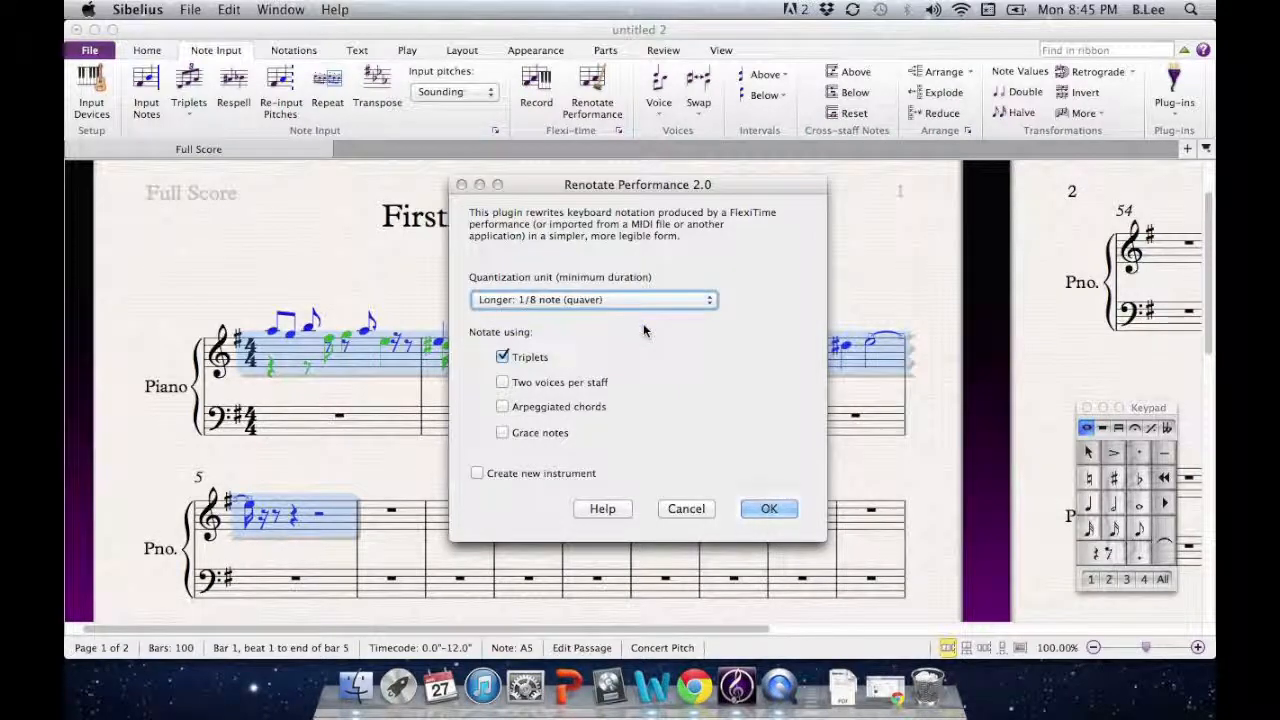
pyautogui.moveTo(565, 185); pyautogui.dragTo(951, 191)
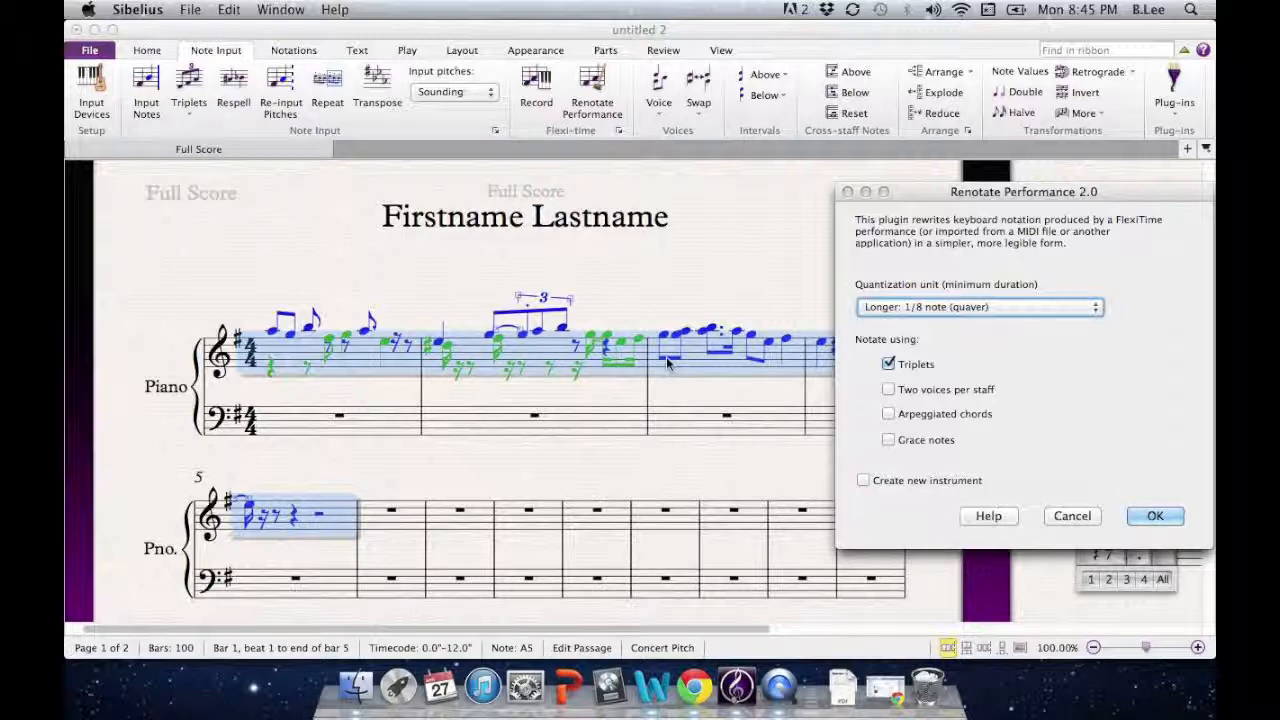
pyautogui.moveTo(917, 193); pyautogui.dragTo(604, 131)
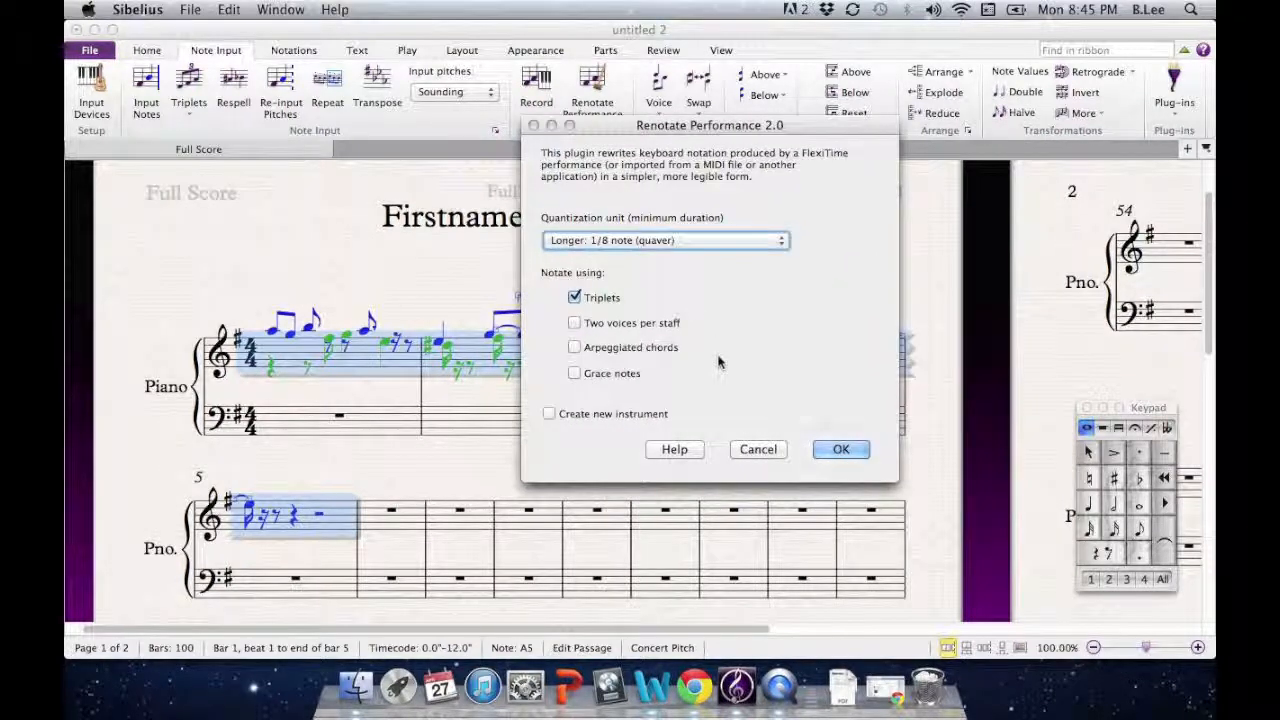
pyautogui.click(575, 298)
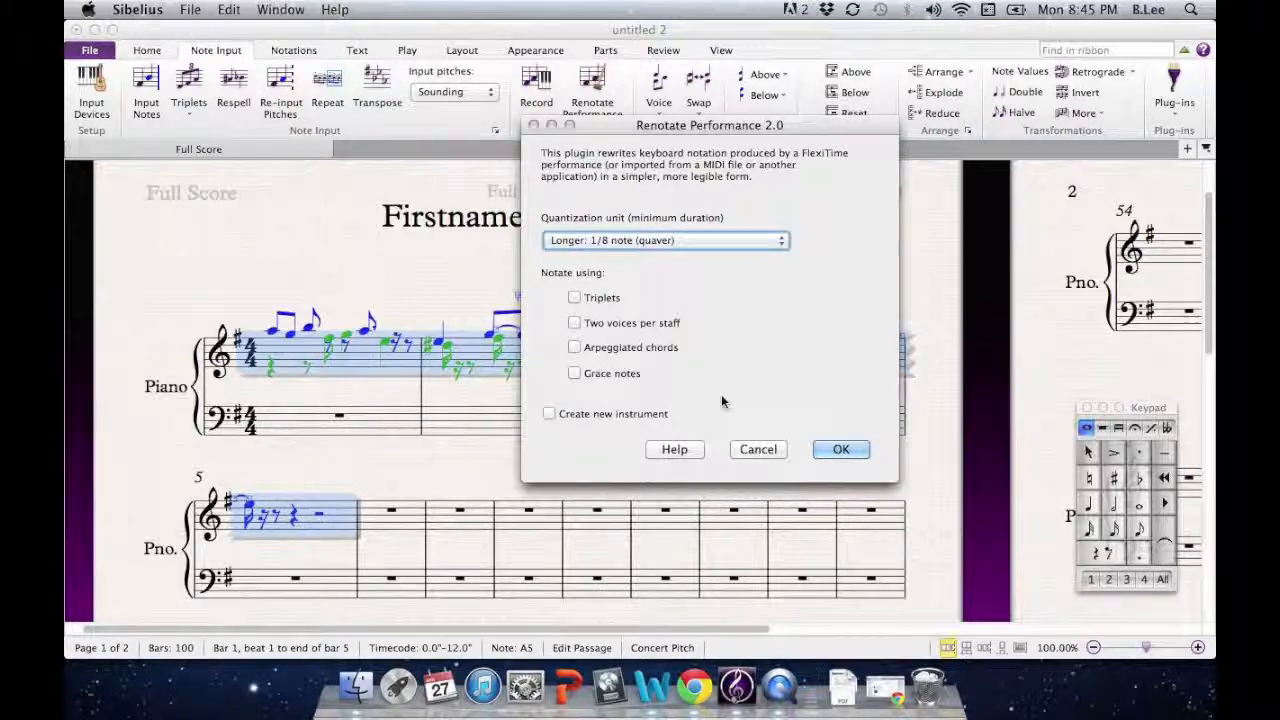
pyautogui.click(840, 450)
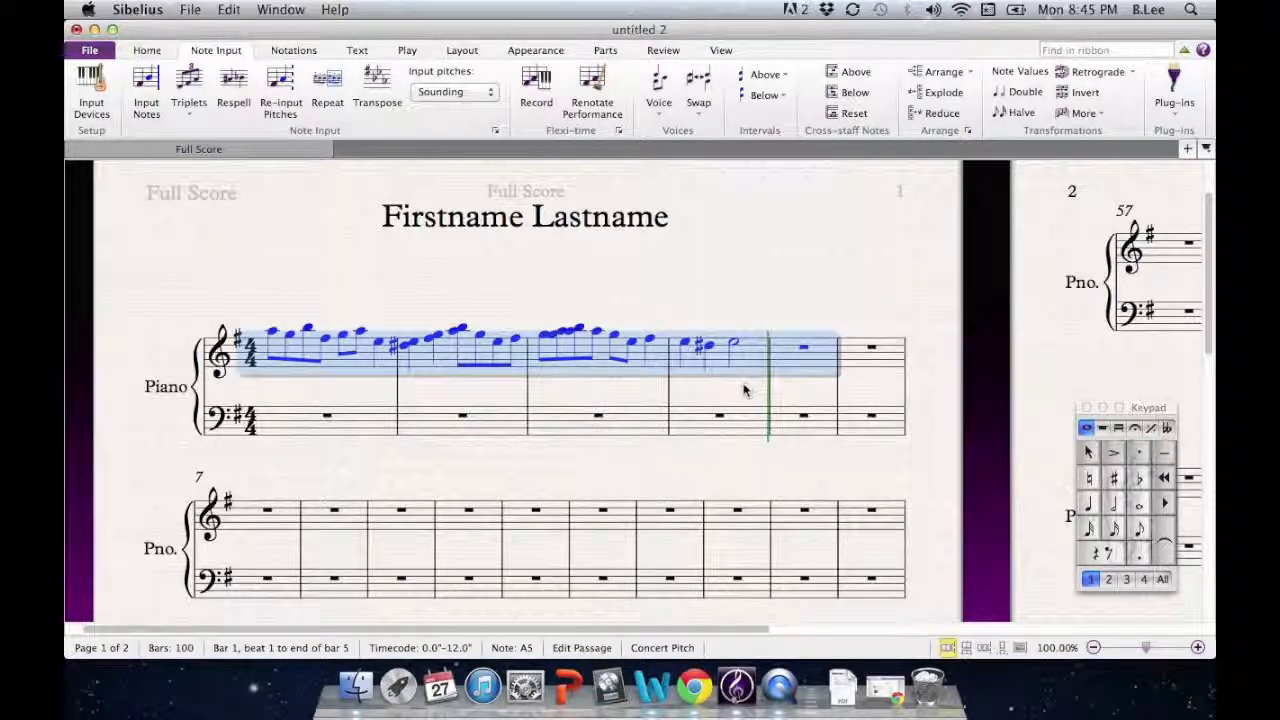
# Clear the passage selection and move the Keypad next to the first system.
pyautogui.press('Escape')
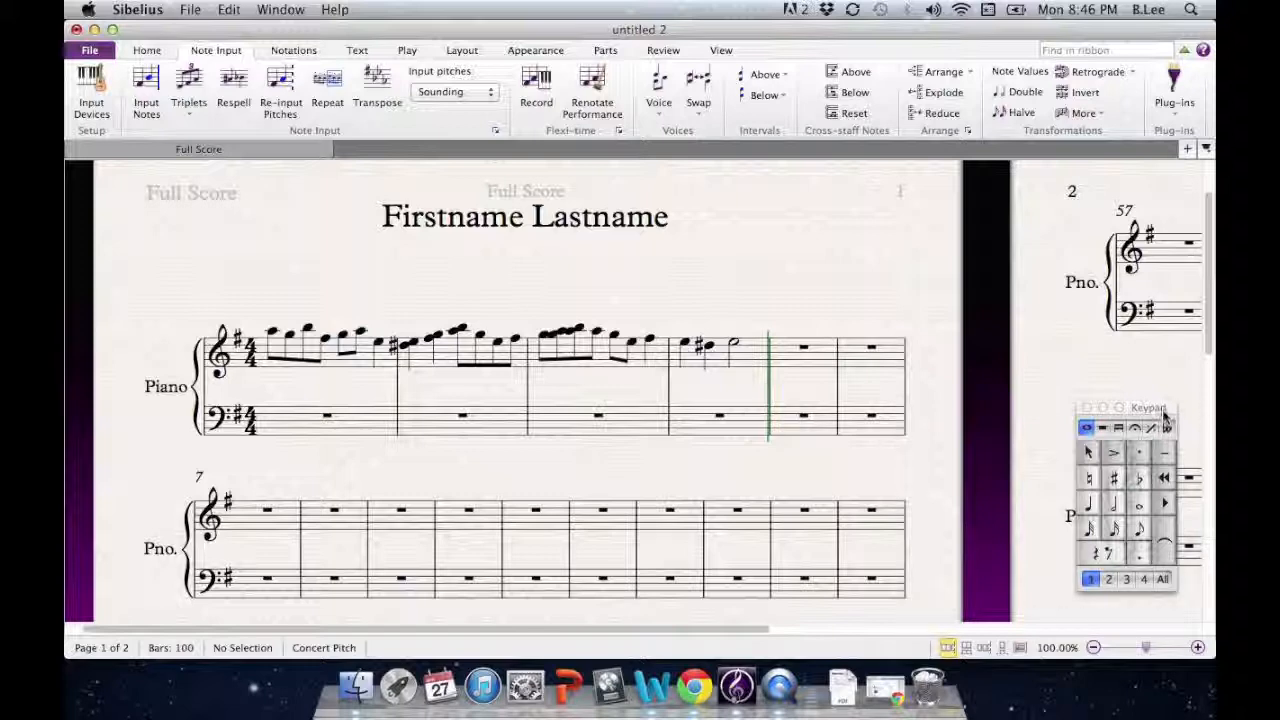
pyautogui.moveTo(1161, 409); pyautogui.dragTo(1015, 304)
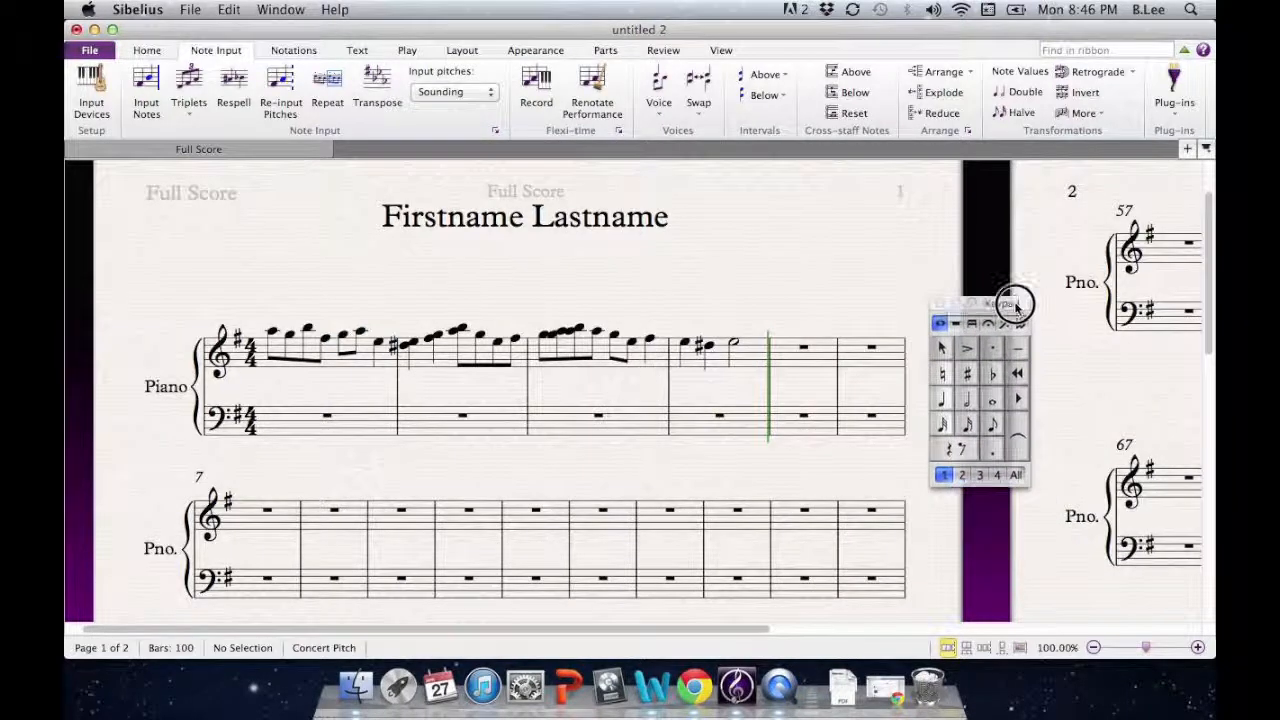